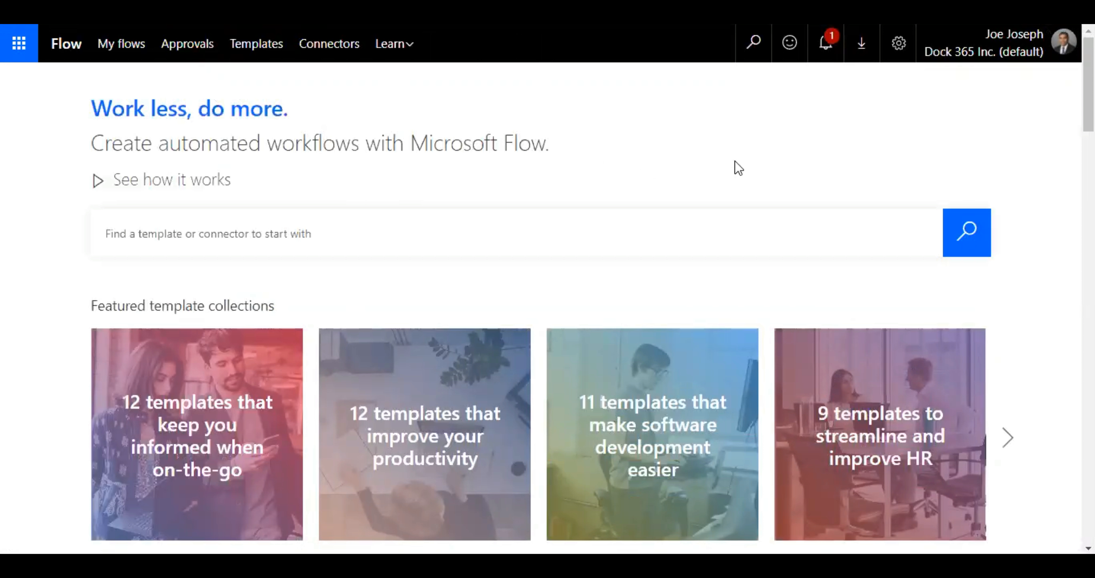
Step: Search the flow templates for "sharepoint"
click(248, 52)
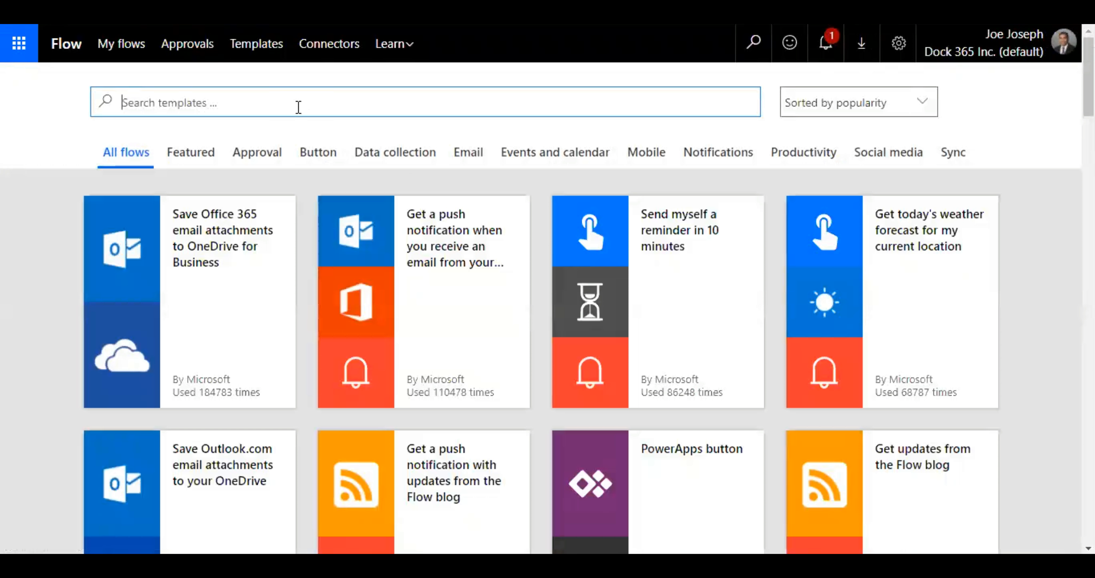
text(sharepoint)
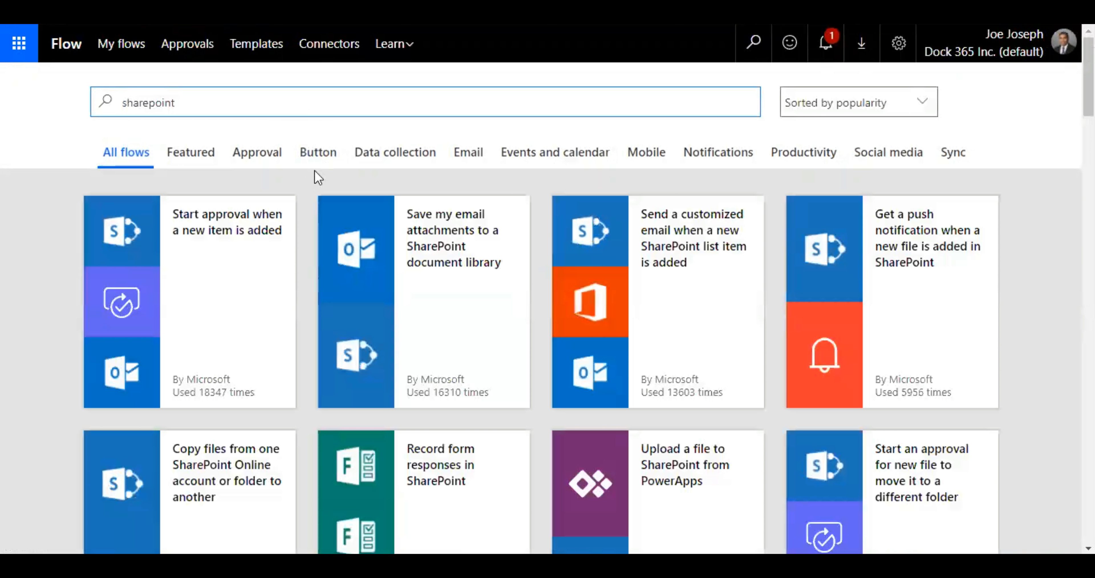
Step: Open the existing flow "Send me an email when a new file is added in SharePoint Online" for editing
click(135, 43)
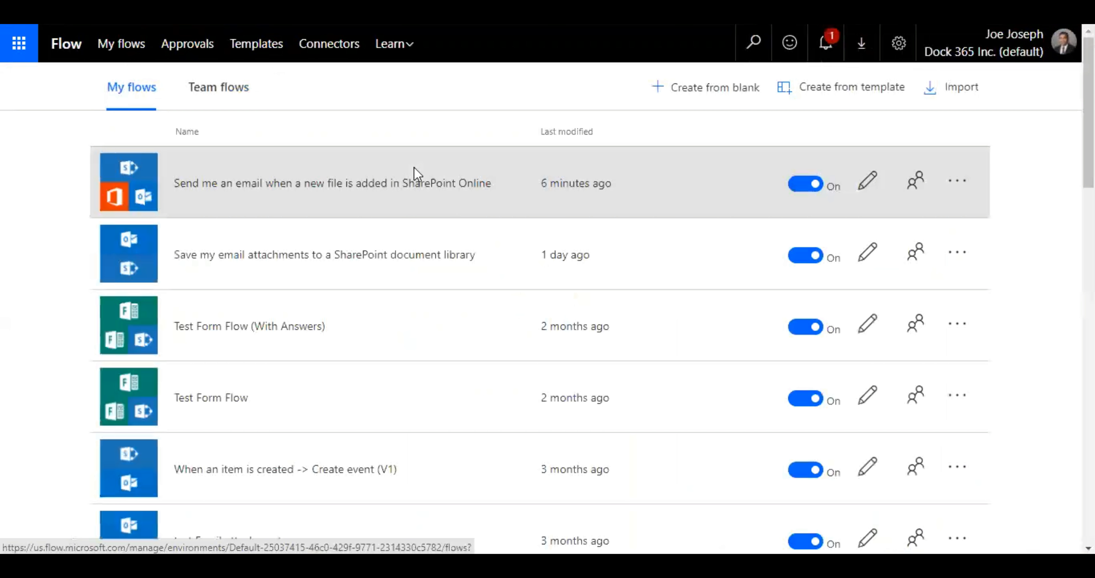
click(383, 190)
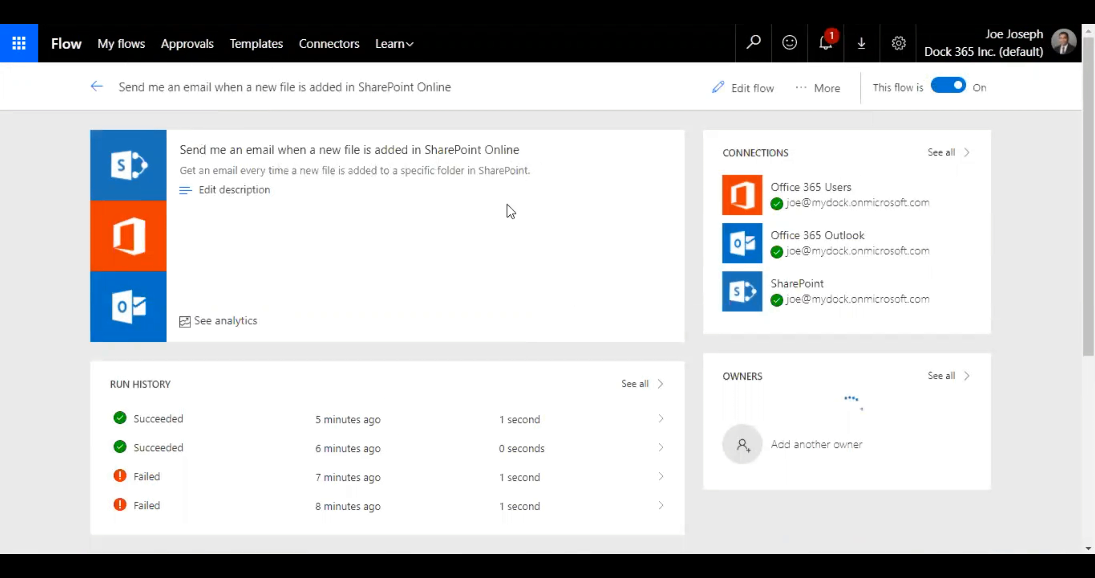
click(753, 90)
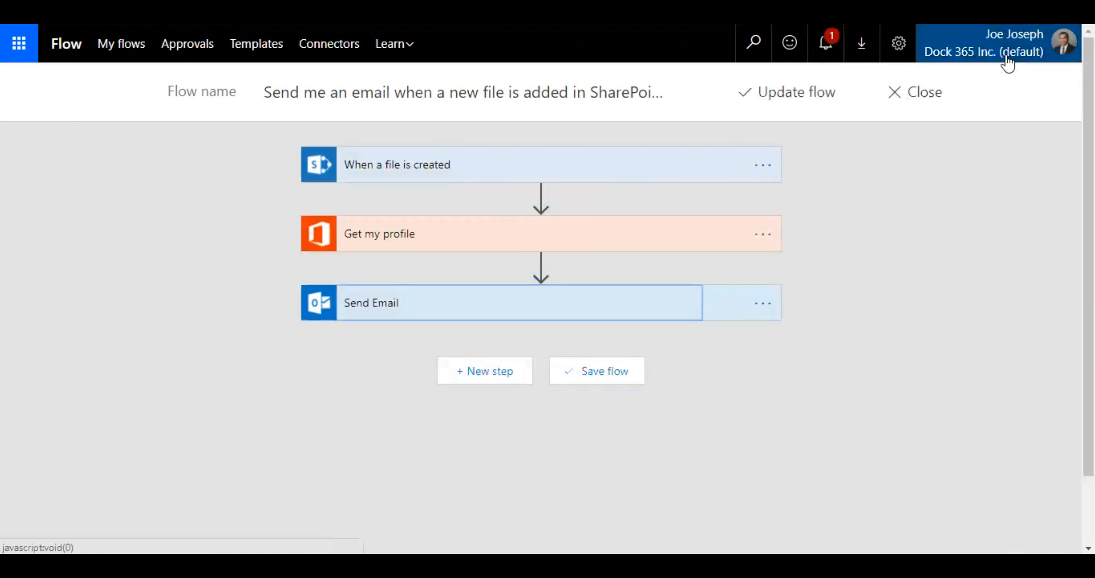
click(1007, 56)
click(1004, 51)
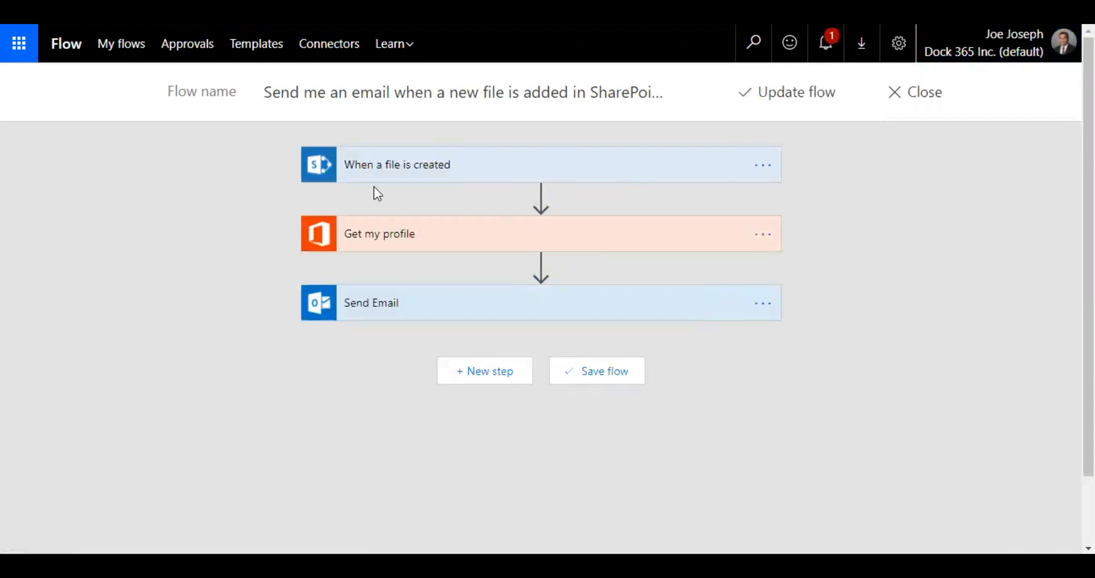
Step: Expand the "When a file is created" trigger and review the SharePoint sites available as its site address
click(453, 179)
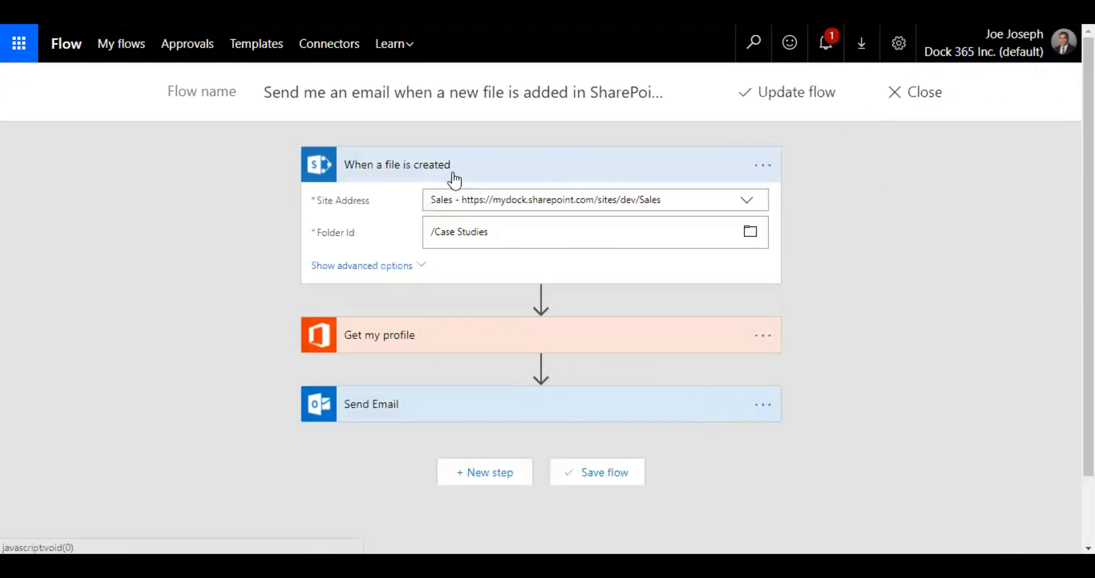
click(544, 200)
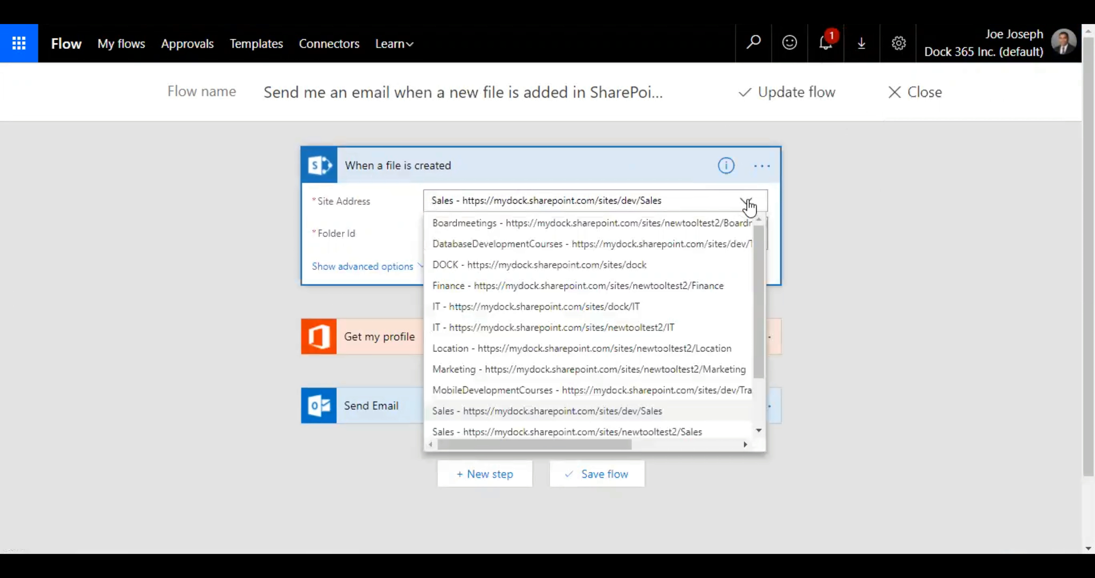
click(748, 204)
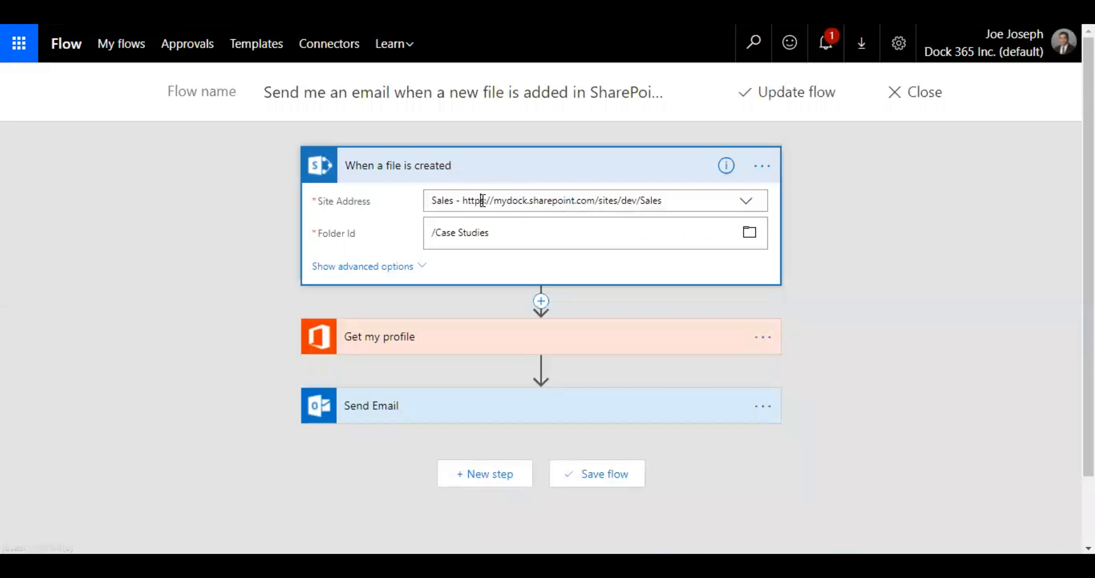
click(649, 200)
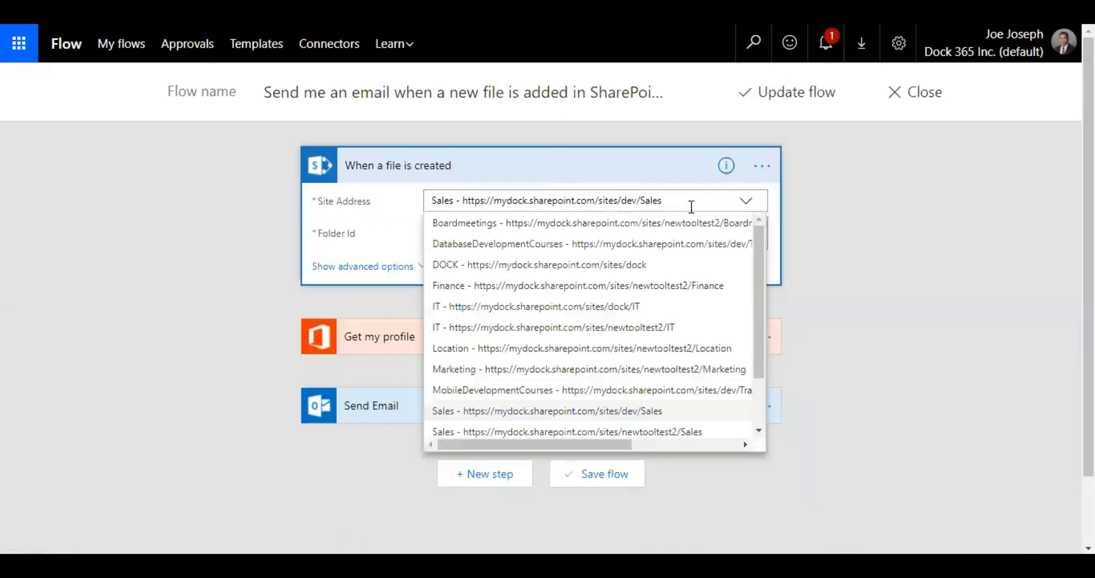
click(747, 208)
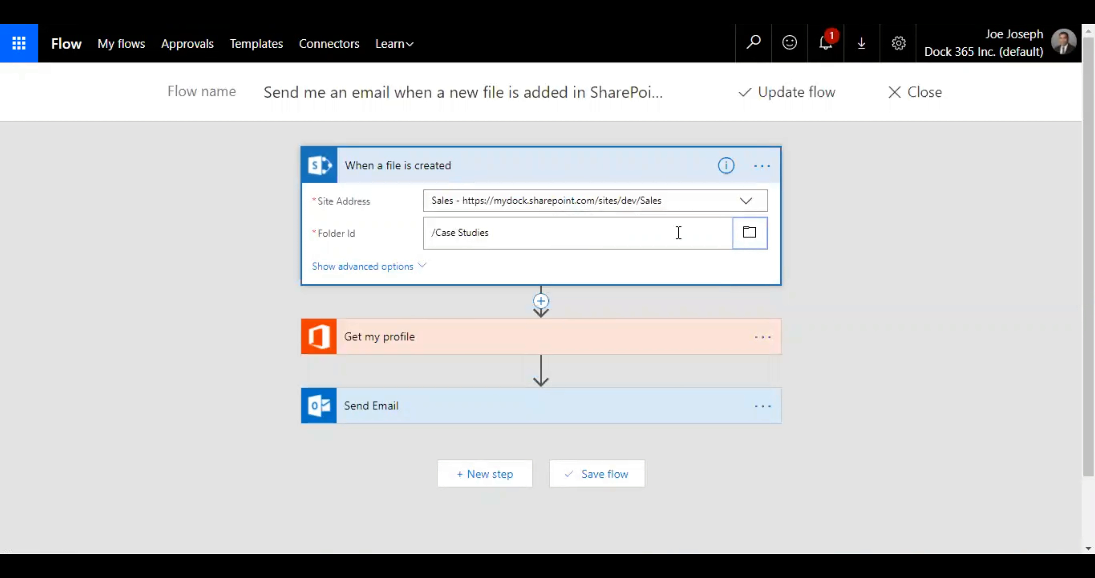
Step: Browse the Sales site's folders and choose Case Studies as the trigger's folder
click(745, 237)
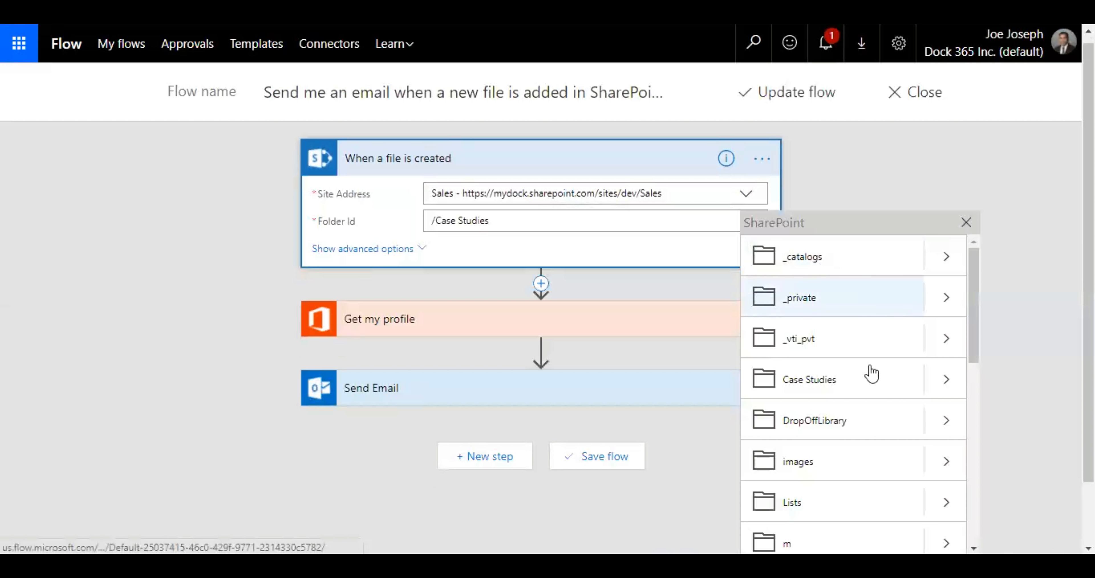
scroll(867, 449, down, 8)
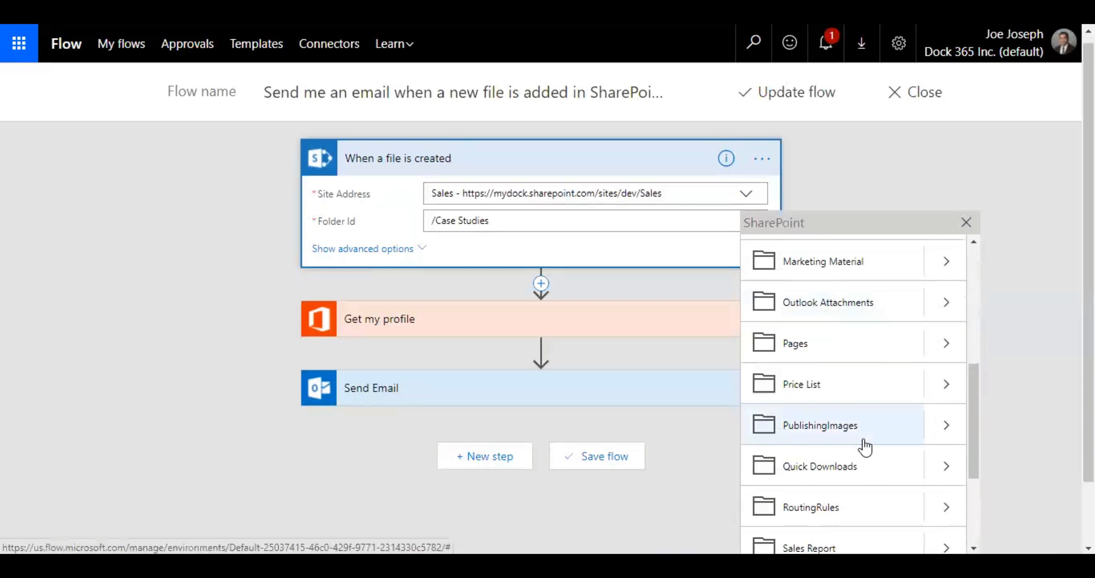
scroll(866, 447, up, 8)
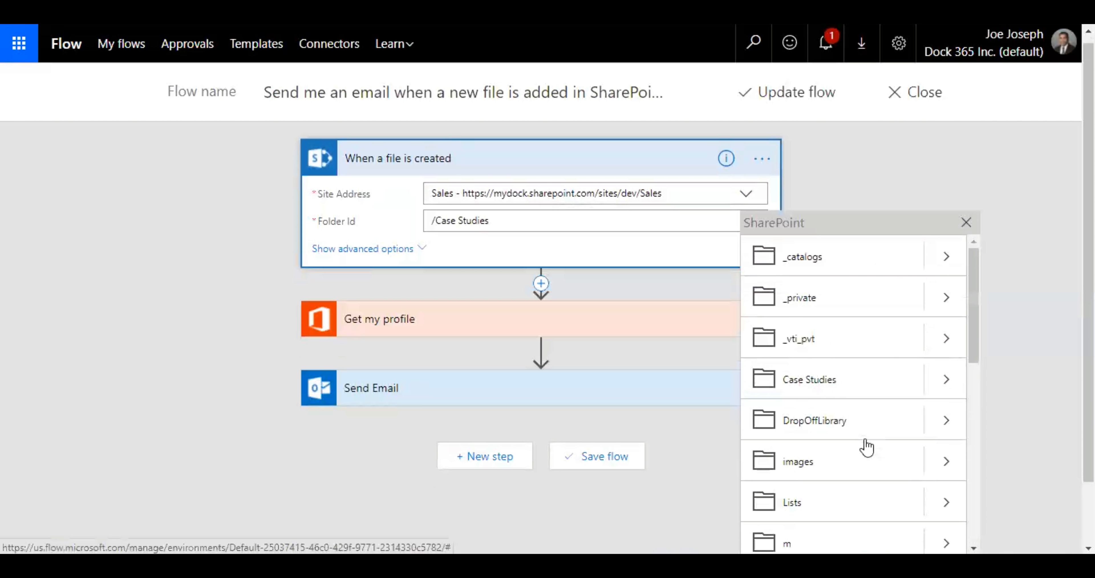
click(844, 384)
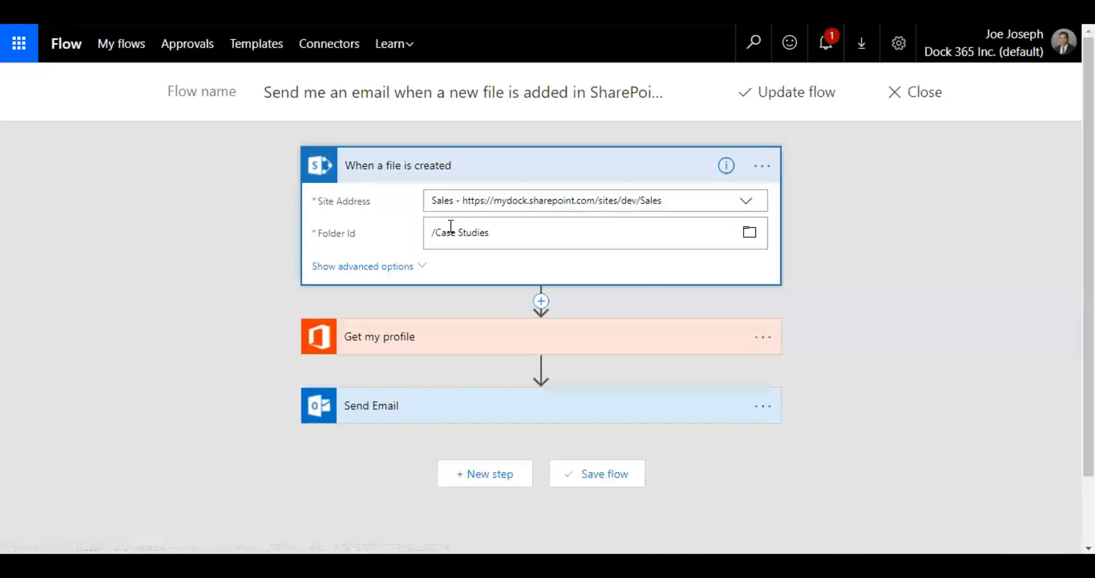
Step: Review the Infer Content Type choices in the trigger's advanced options, and collapse those options again
click(394, 267)
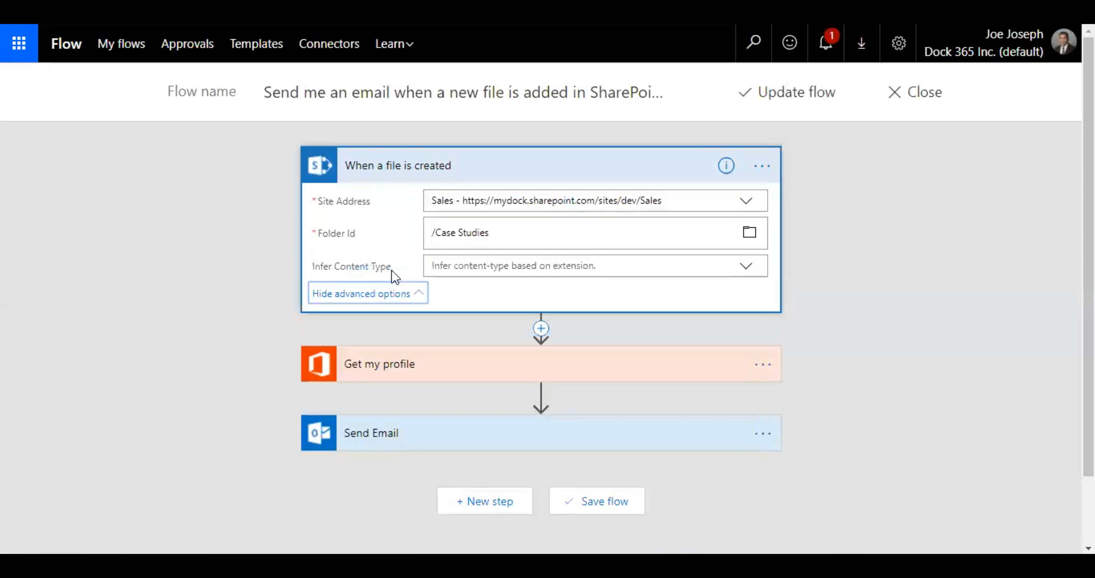
click(744, 267)
click(566, 288)
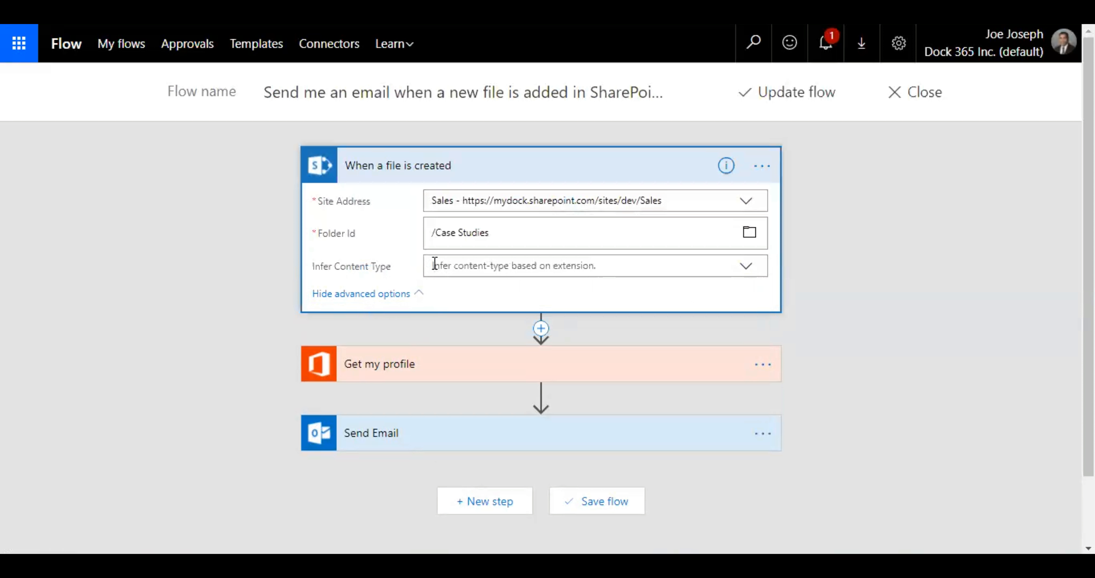
click(752, 276)
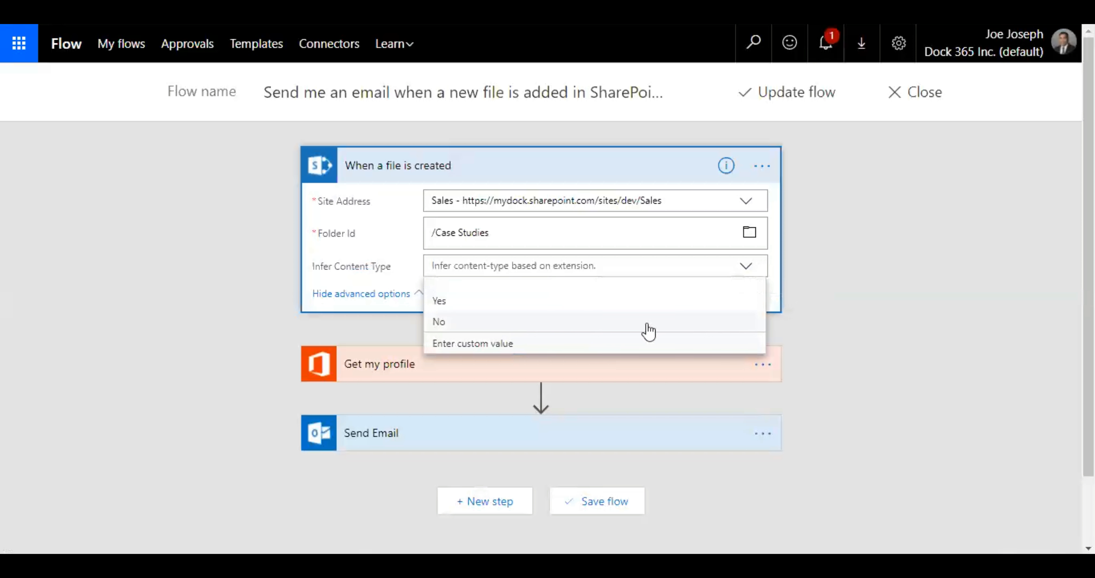
click(750, 272)
click(348, 298)
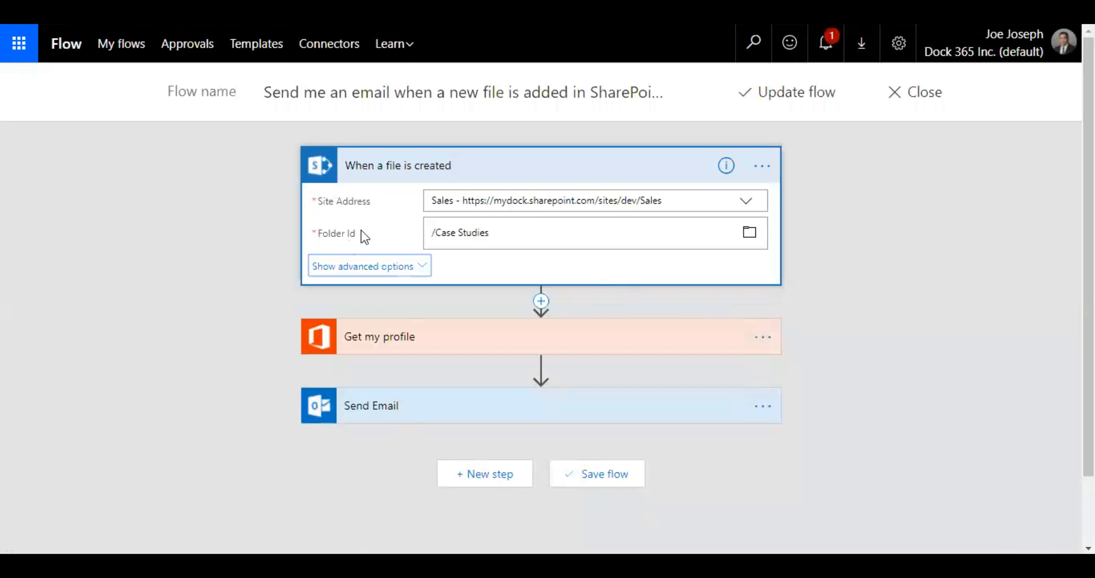
Step: Expand the "Get my profile" and "Send Email" actions and review their user, recipient, subject and body settings
click(586, 335)
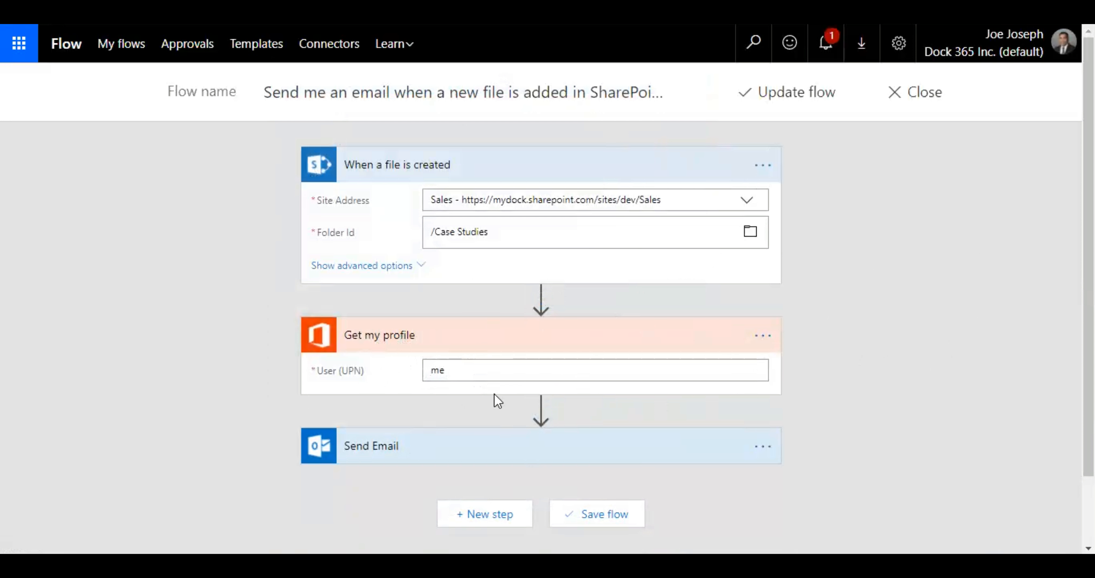
click(544, 454)
scroll(901, 297, down, 2)
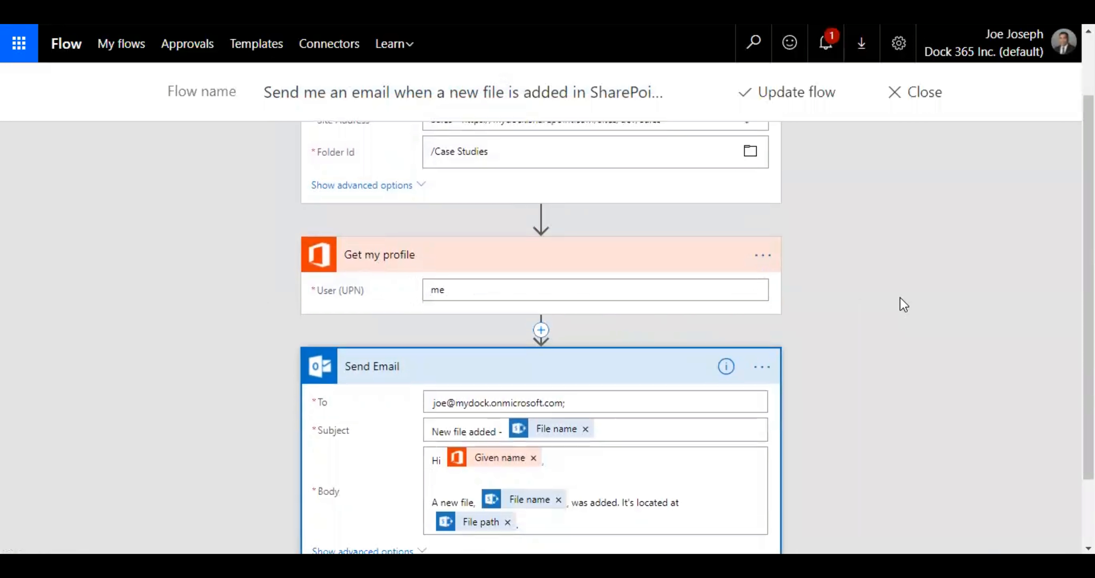
scroll(900, 297, up, 2)
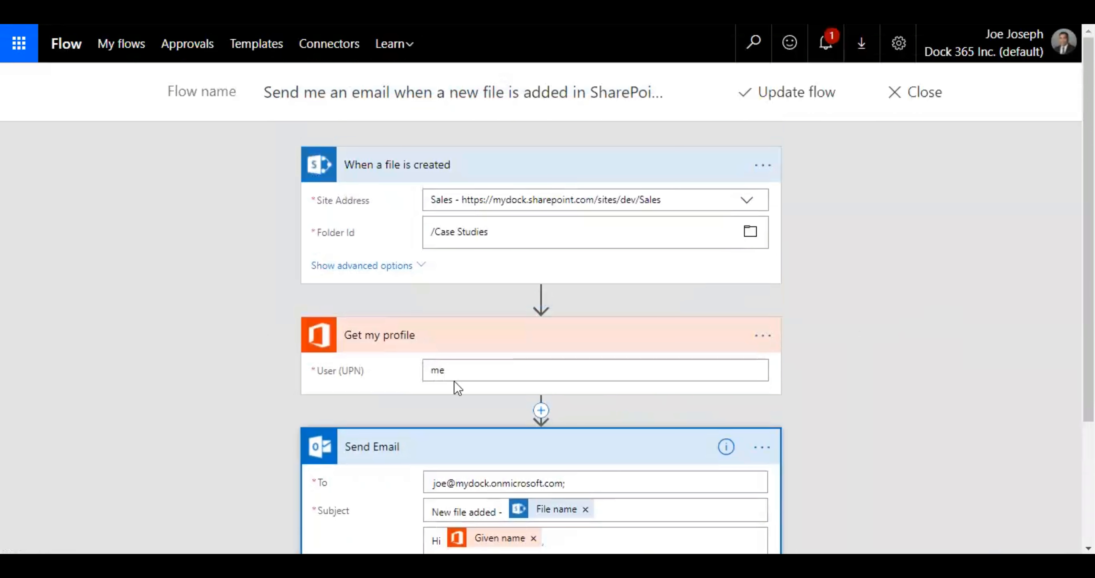
scroll(473, 376, down, 2)
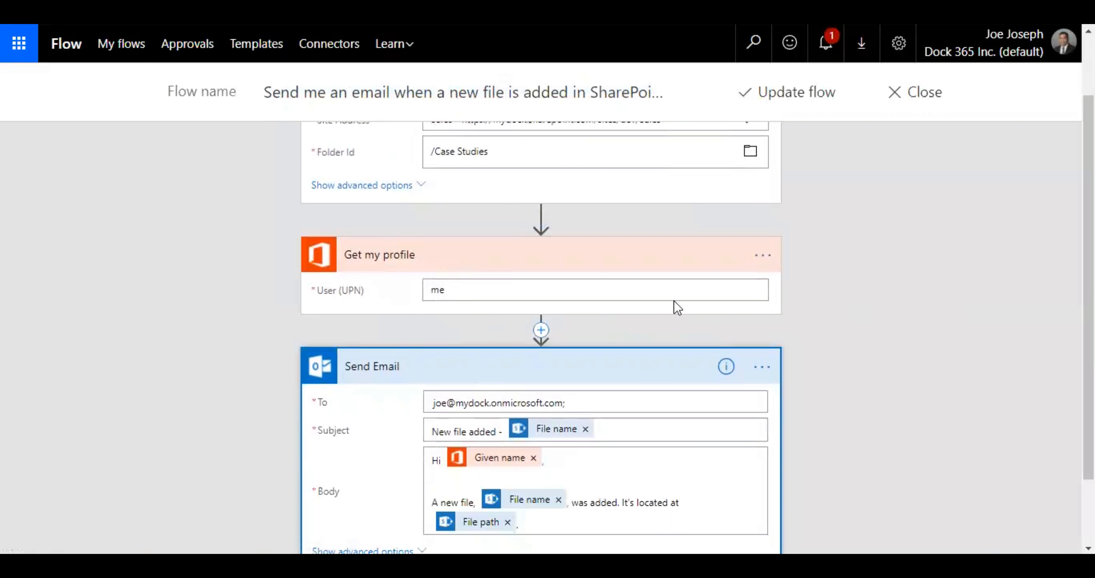
scroll(675, 308, down, 2)
Step: Try replacing the Send Email recipient with a different colleague from the suggested people
click(628, 317)
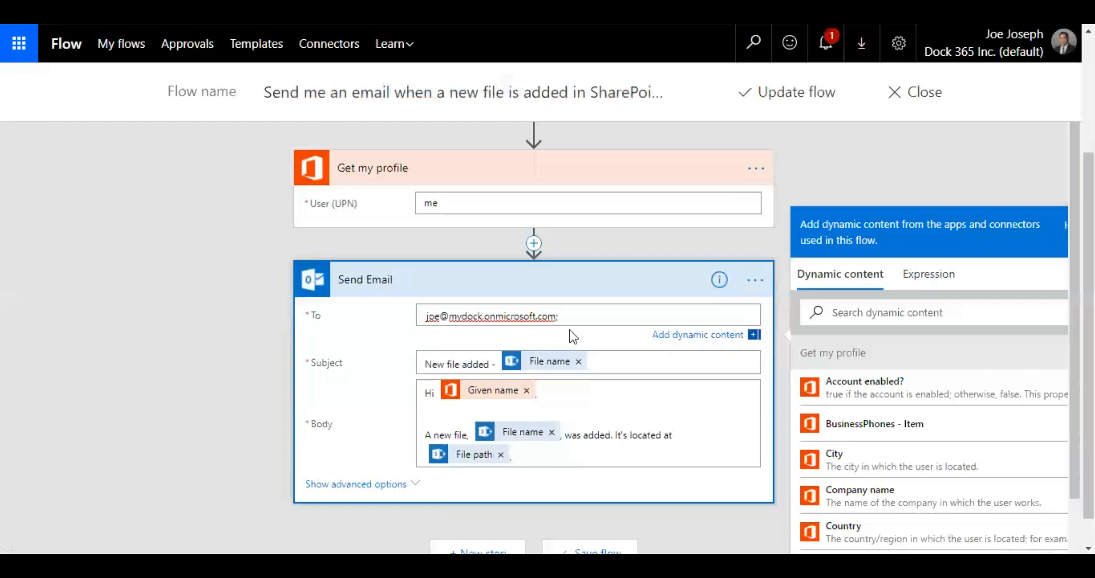
triple_click(578, 316)
text(ben)
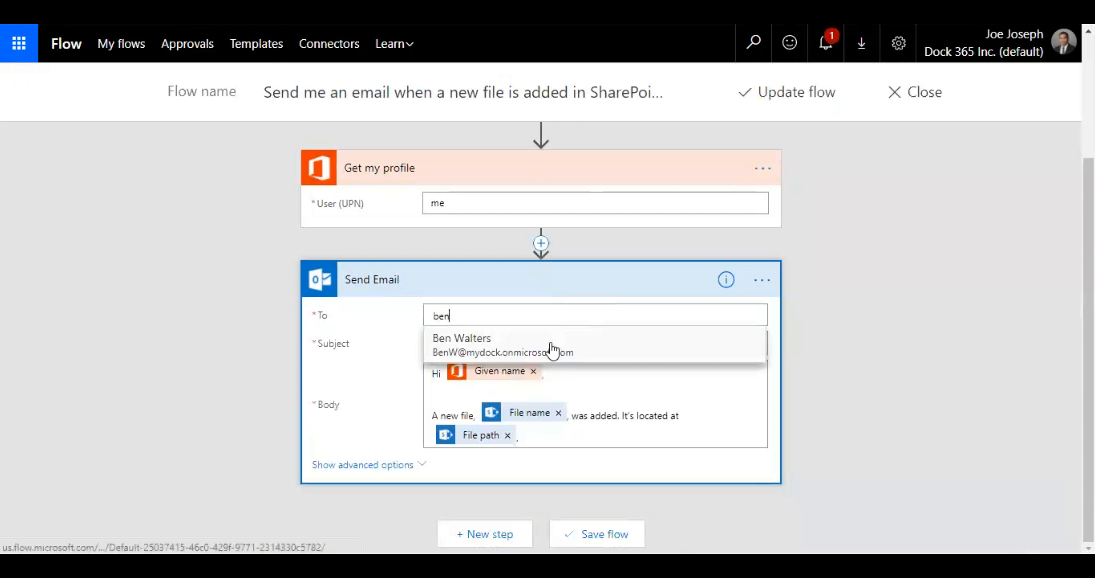
click(553, 342)
click(498, 316)
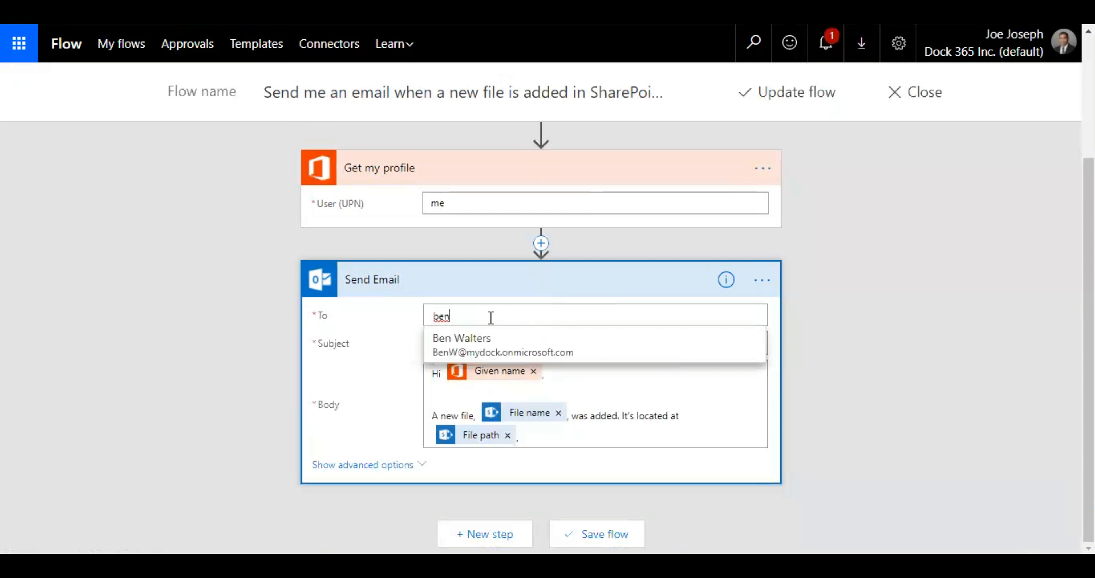
Step: Set the Send Email recipient to the flow owner by looking up their first name and picking the match
double_click(513, 318)
text(joe)
click(546, 352)
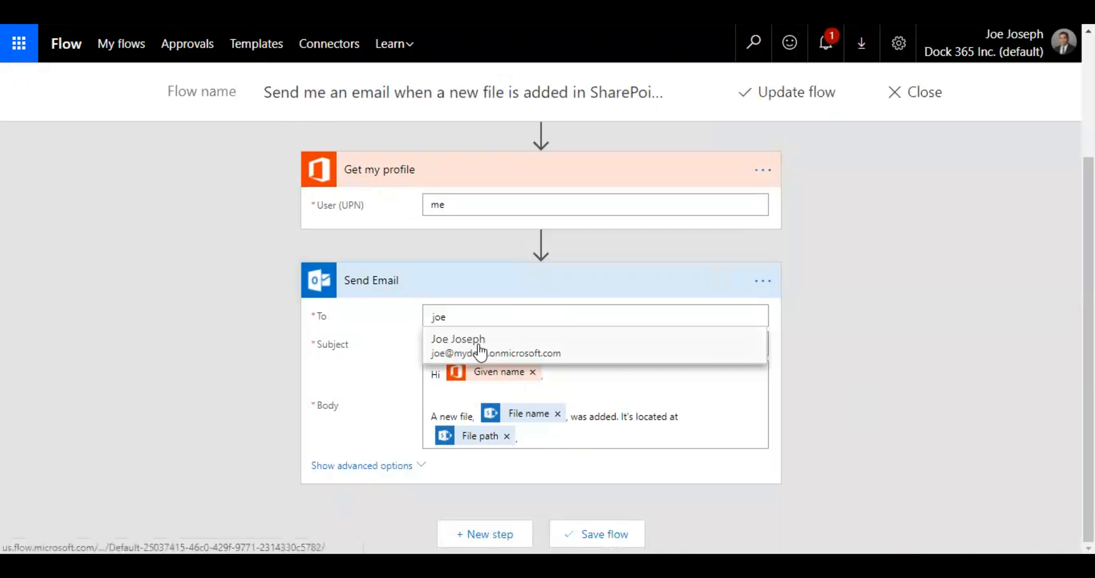
click(481, 352)
Step: Try putting "Here's" at the start of the email subject and remove it again
click(595, 344)
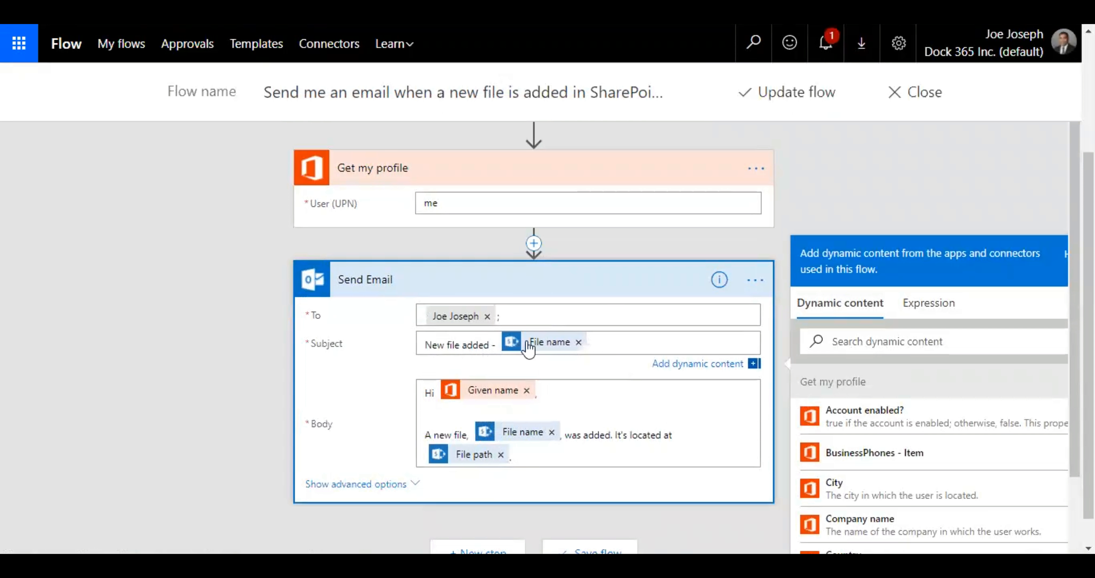
click(426, 352)
text(Here's)
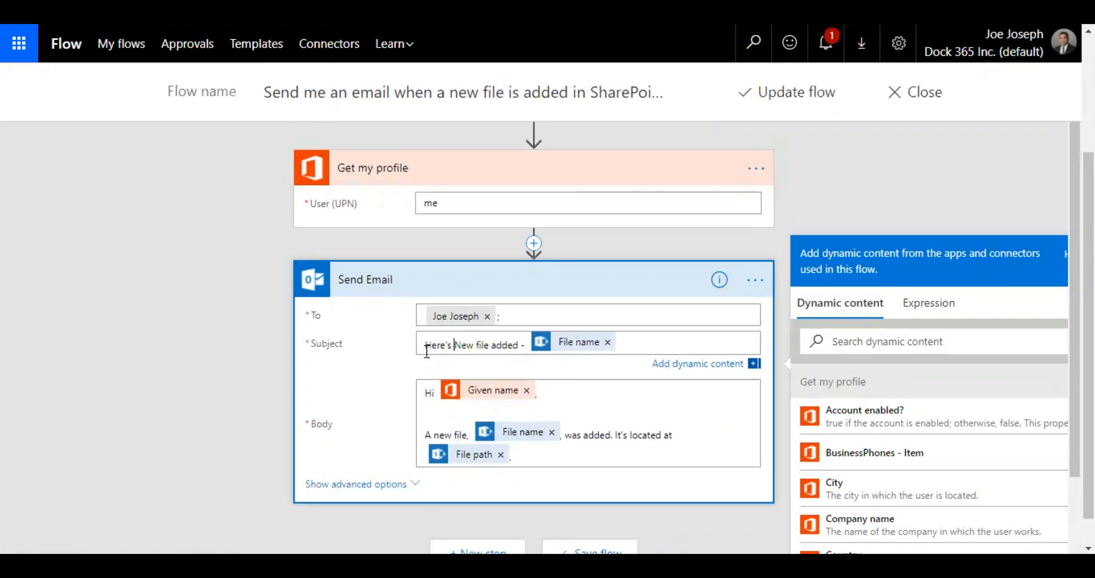
key(BackSpace)
key(BackSpace)
key(BackSpace)
key(BackSpace)
key(BackSpace)
key(BackSpace)
key(BackSpace)
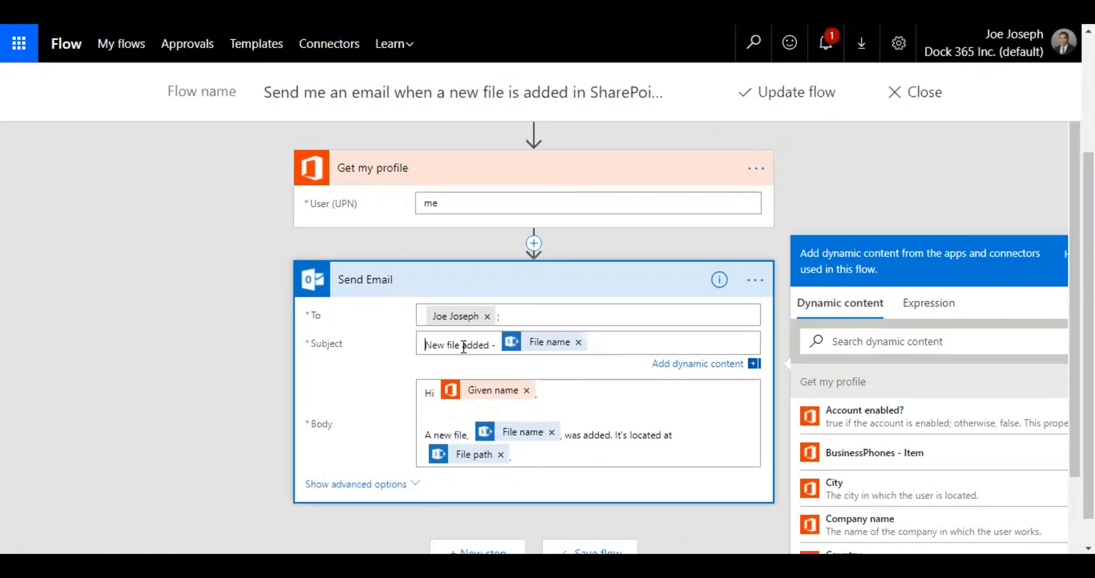
Step: Change the subject text before the File name token to "New file is added to SharePoint! -"
text(is added)
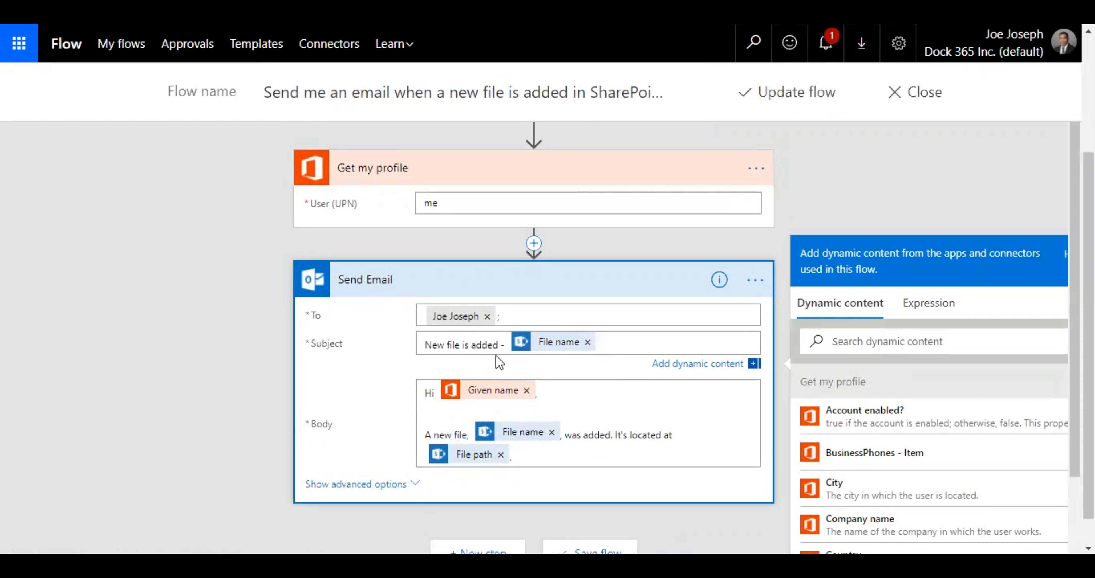
text( to SharePoint)
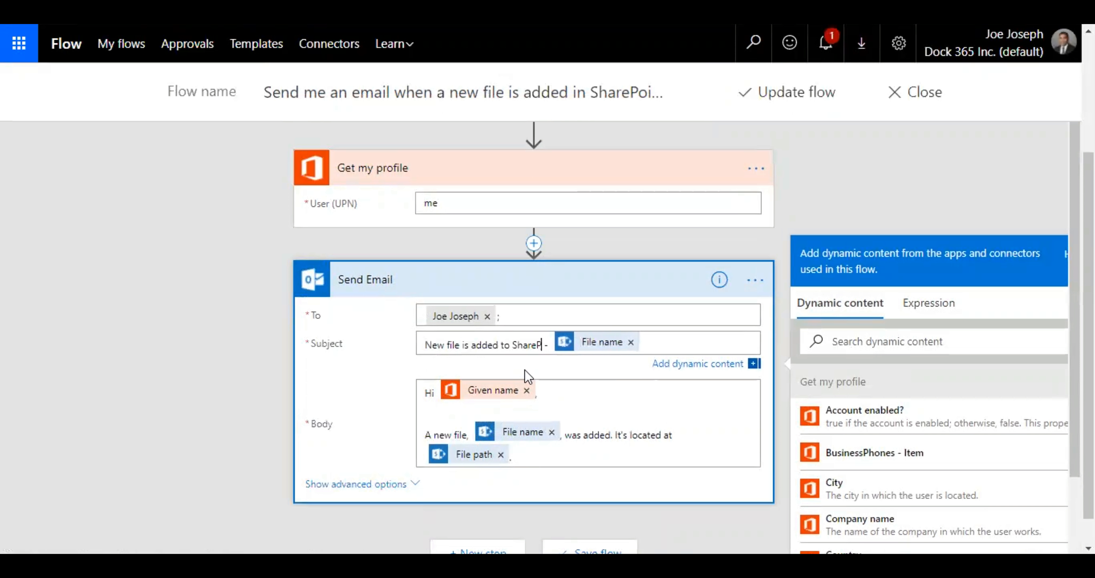
text(!)
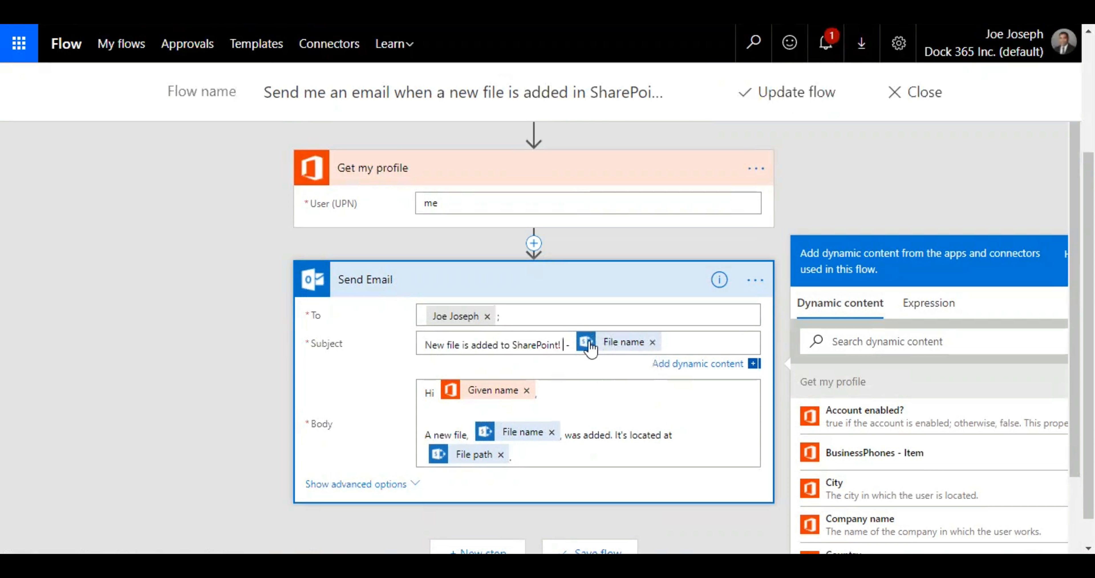
Step: Add a sign-off below the File path line in the email body: "Regards," followed by "Dock SharePoint Admin" on the next line
click(607, 398)
scroll(606, 398, down, 2)
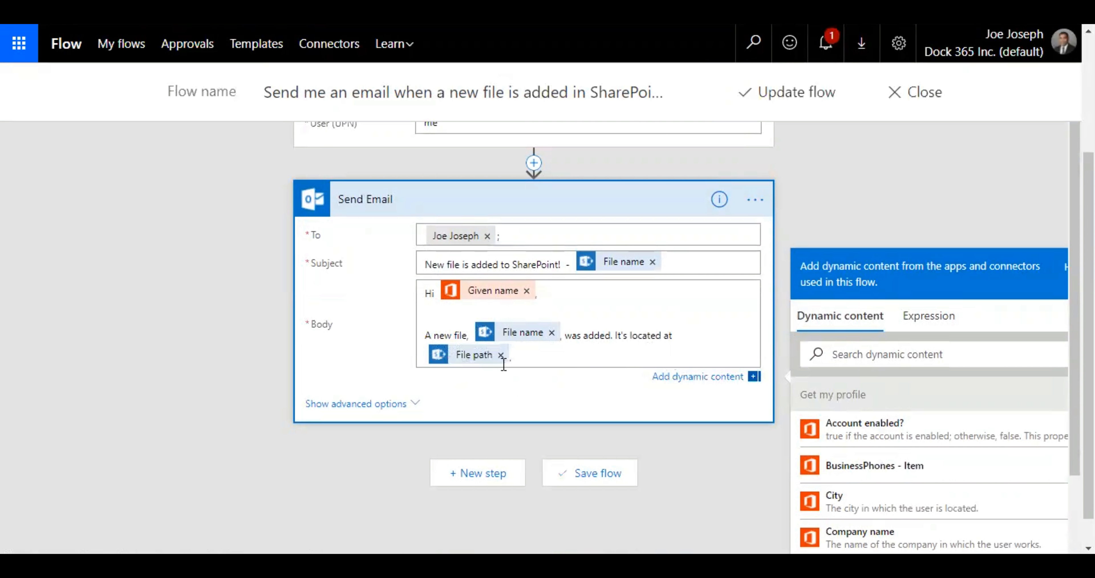
key(Return)
key(Return)
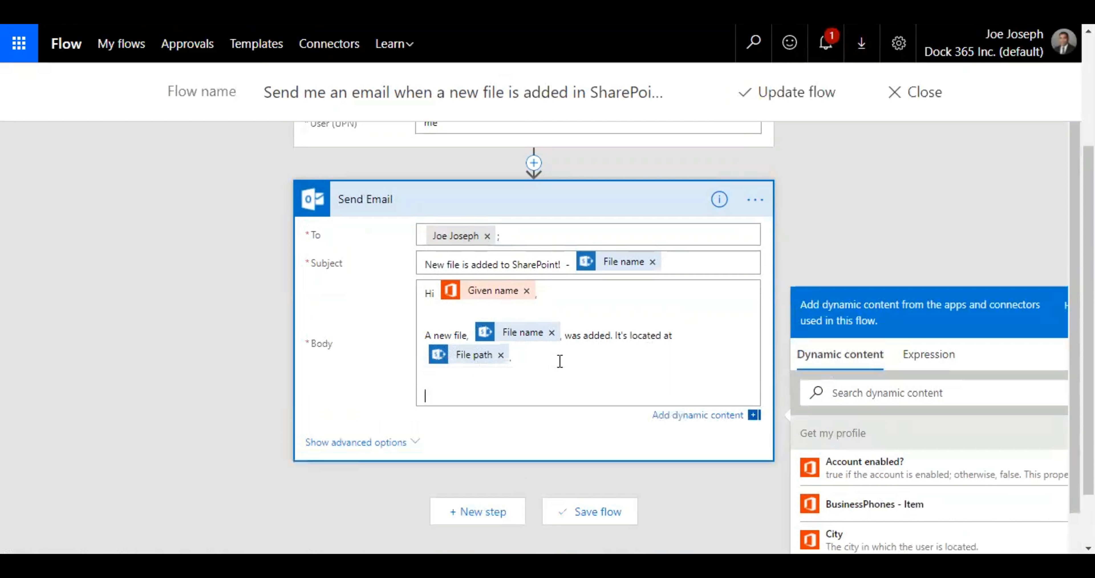
text(Regardsm)
key(BackSpace)
text(,)
key(Return)
text(Sah)
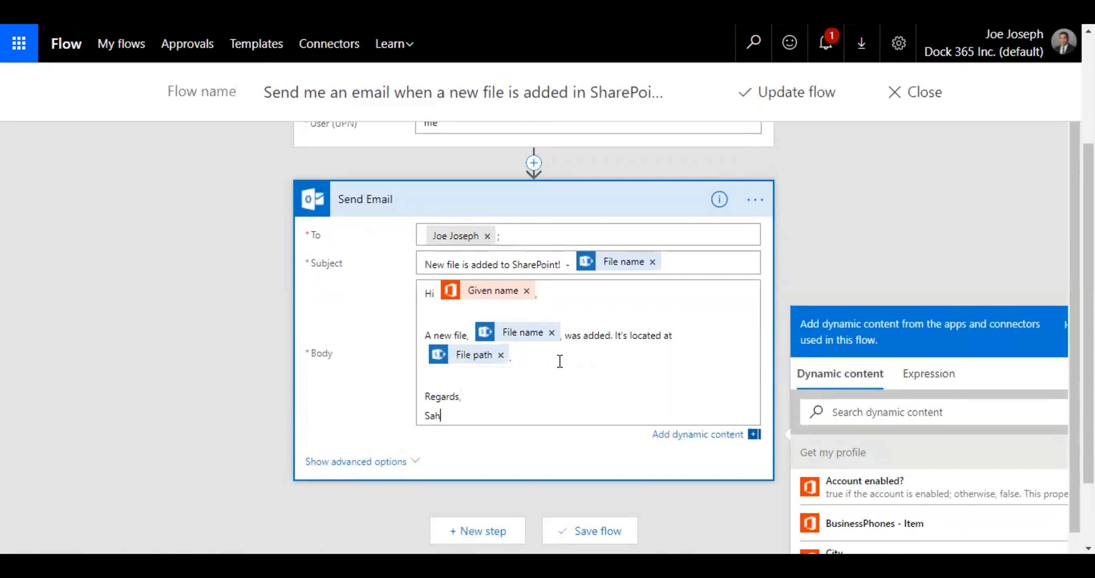
text(j SharePoint Admin)
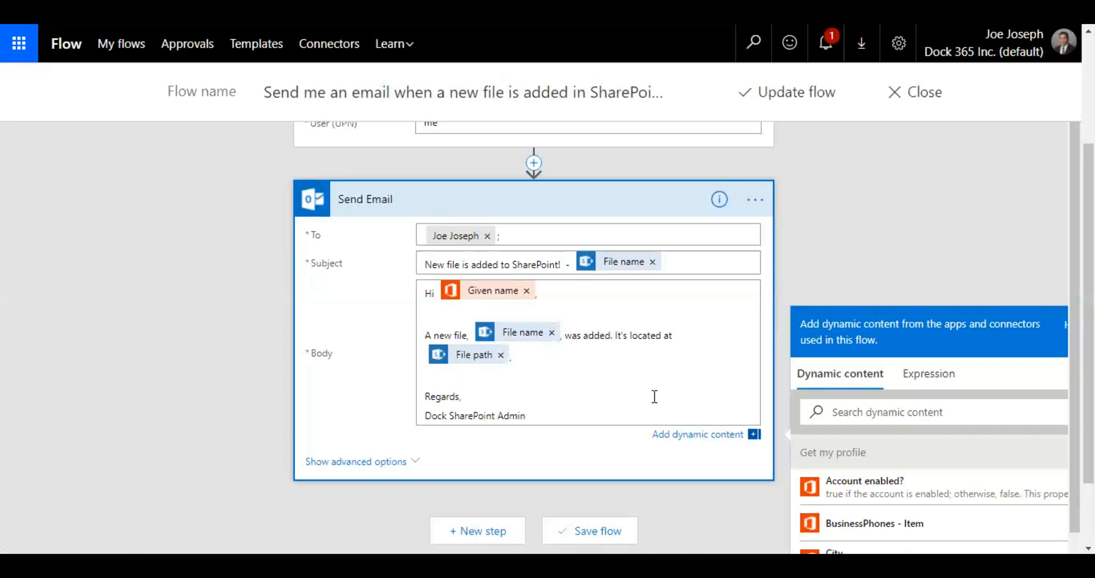
Step: Examine the Send Email action's advanced options, including attachments, the Importance choices and Is HTML, and collapse them again
click(393, 467)
scroll(442, 382, down, 4)
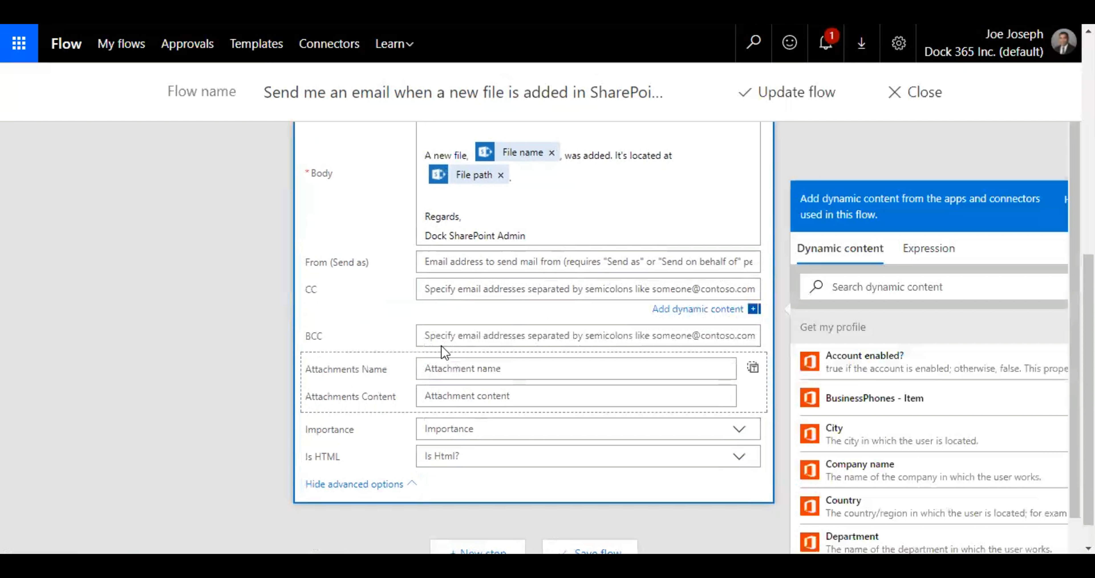
click(489, 368)
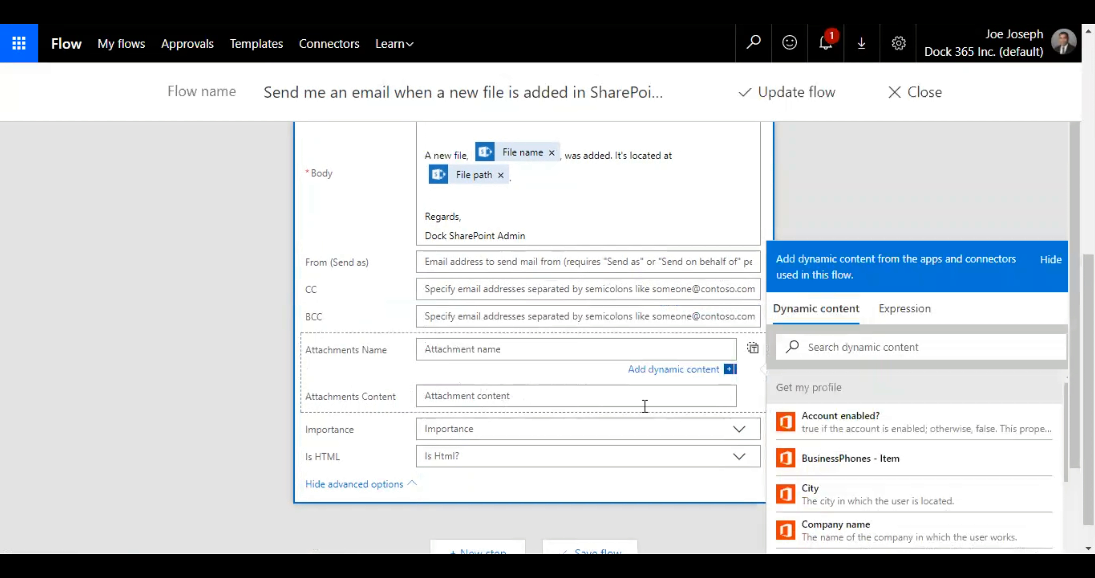
click(476, 431)
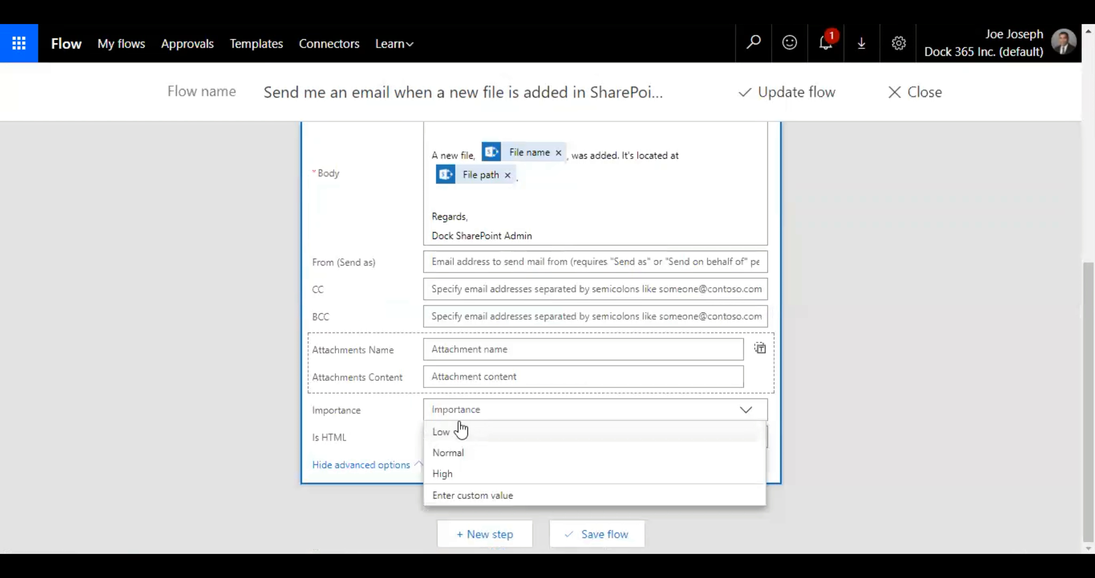
click(788, 442)
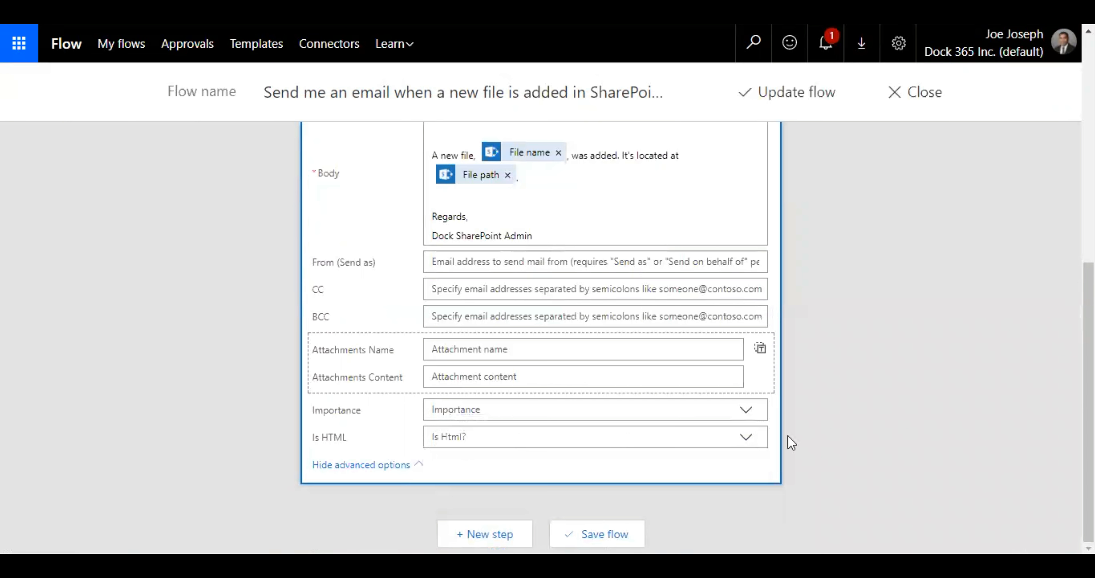
click(728, 442)
click(750, 440)
scroll(548, 240, up, 3)
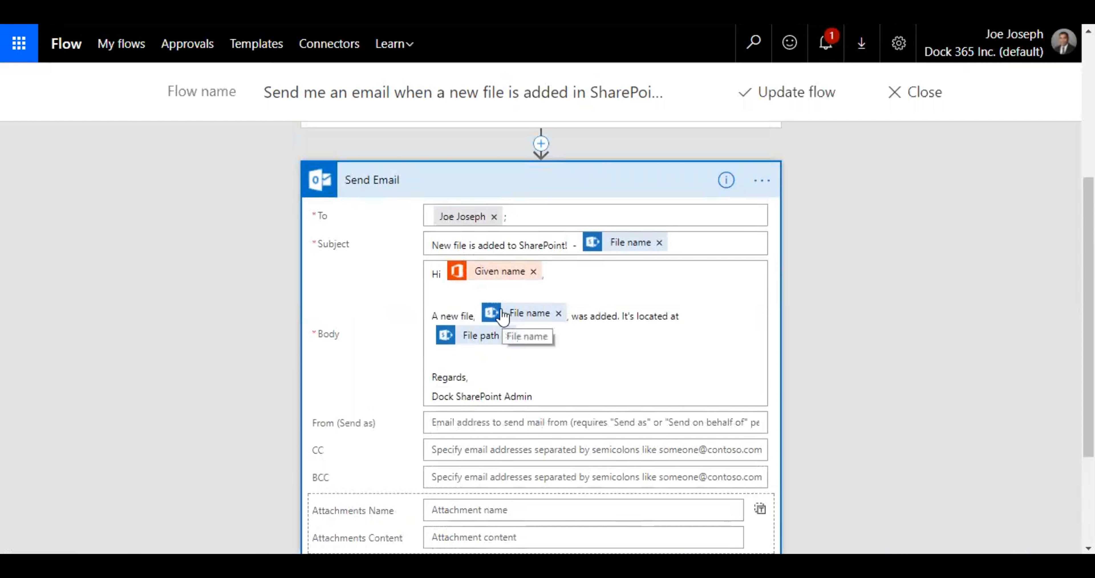
scroll(494, 340, down, 3)
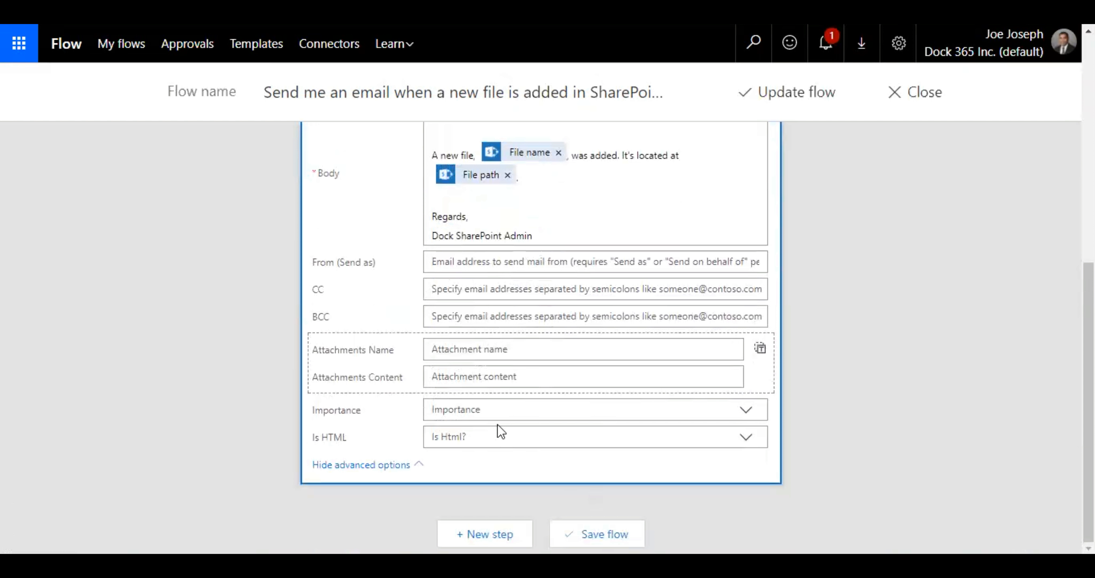
scroll(496, 424, up, 5)
scroll(367, 376, down, 5)
click(380, 469)
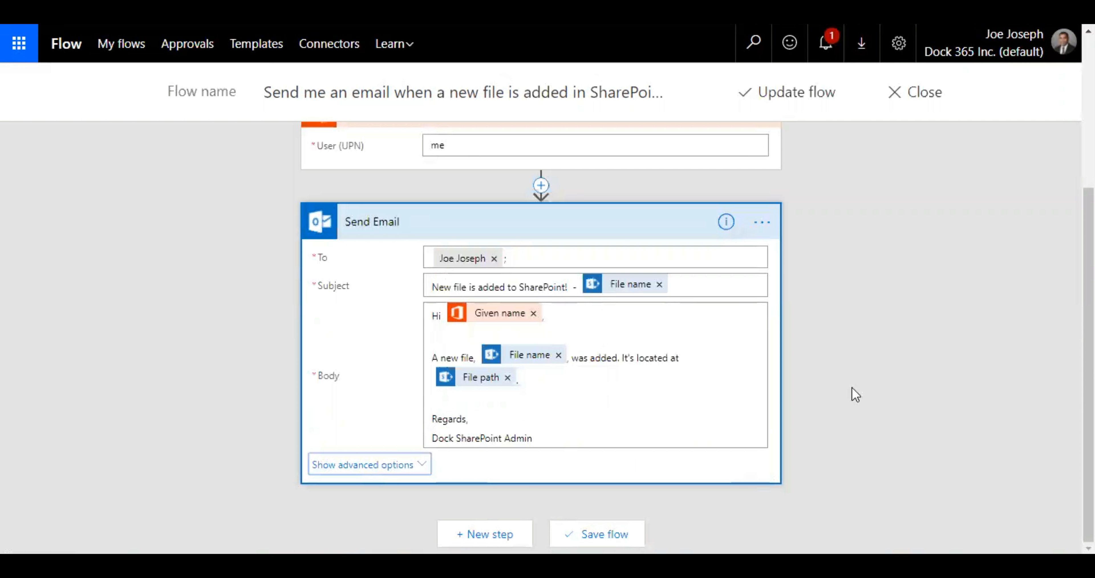
Step: Save the updated flow and finish editing to return to its details page
scroll(854, 392, up, 5)
scroll(844, 400, down, 5)
click(609, 536)
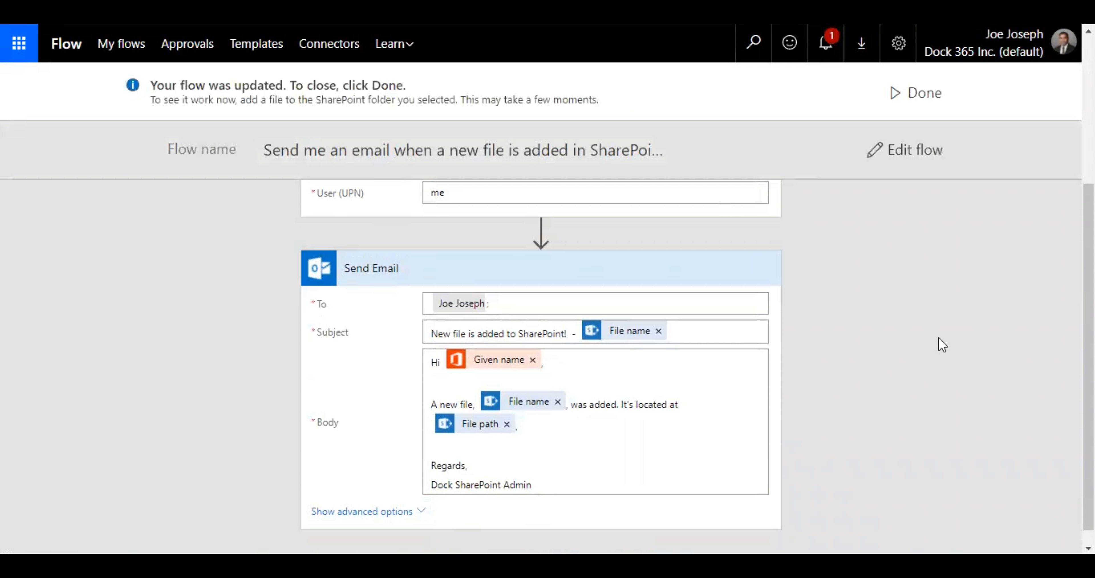
click(939, 98)
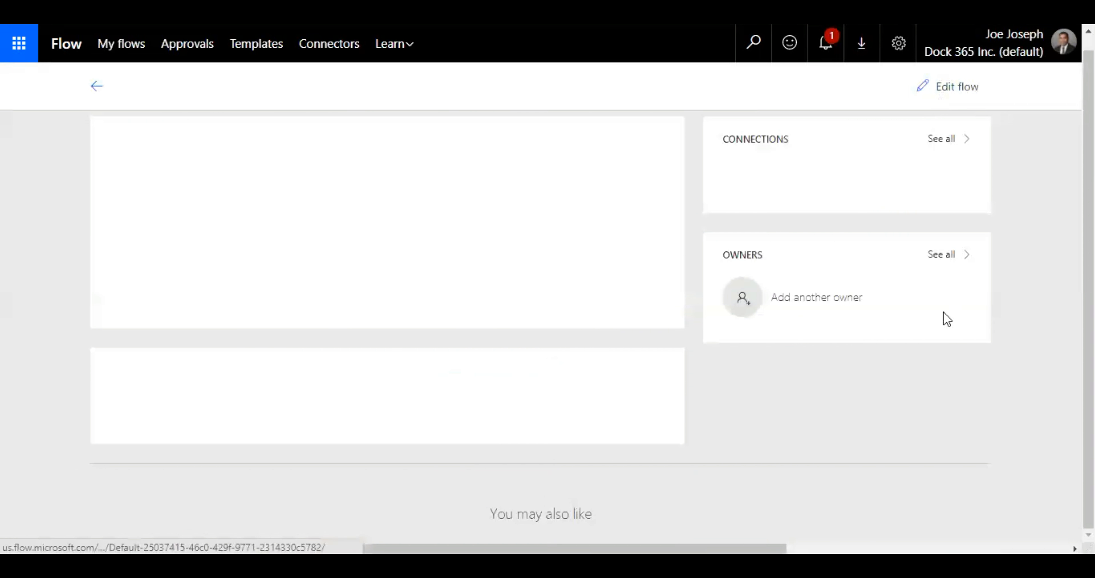
Step: Review the flow's details page, inspect the most recent run's actions, and return to the details page
scroll(943, 322, down, 5)
scroll(794, 314, up, 5)
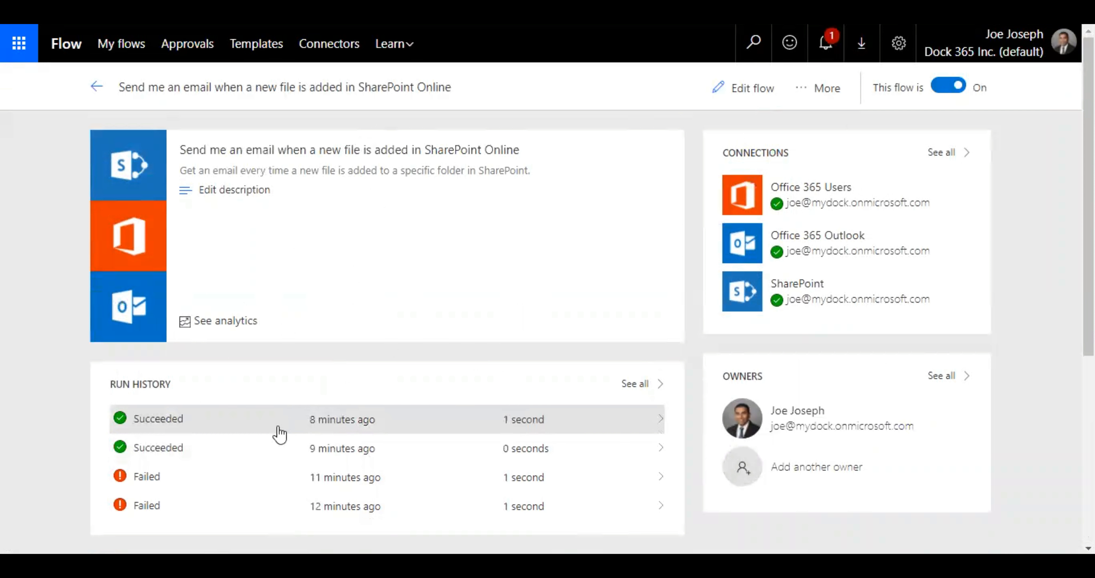
click(646, 427)
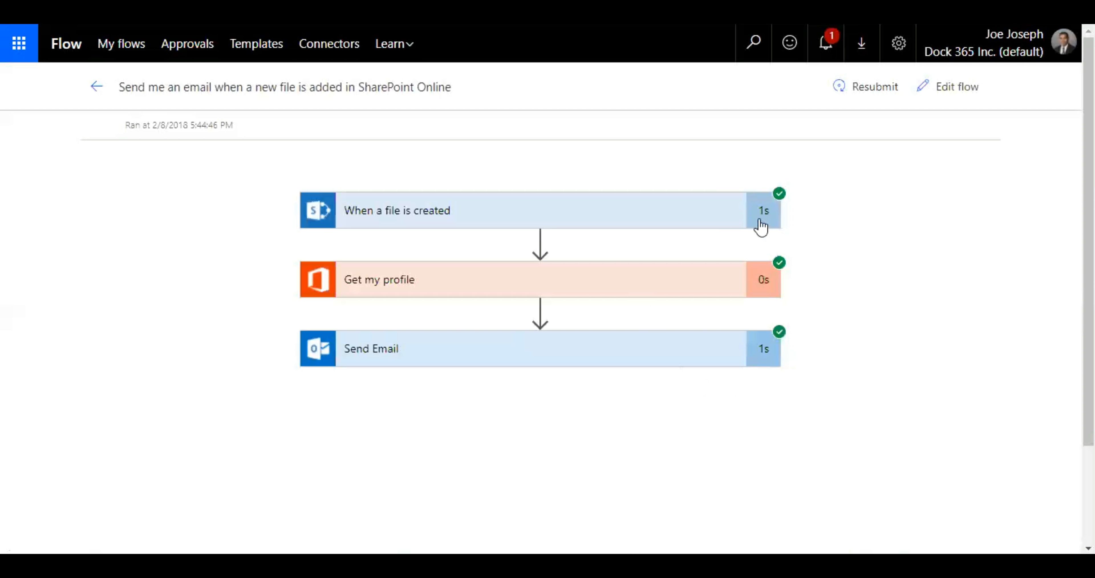
click(100, 90)
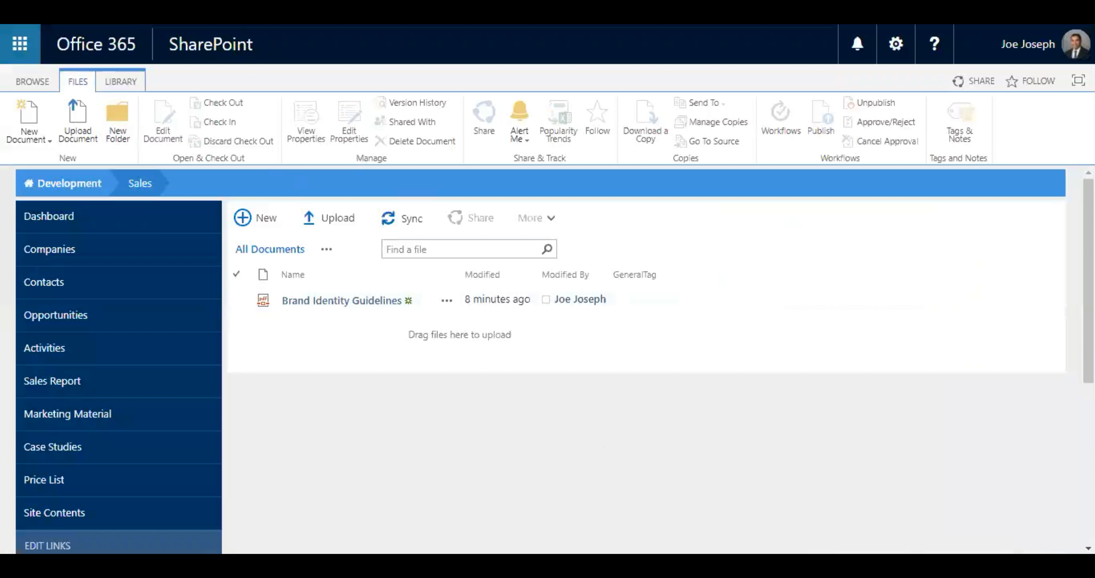
Step: Switch to the SharePoint Case Studies library and upload Dock_Branding_Guidelines.pdf from the Branding folder in File Explorer
click(32, 81)
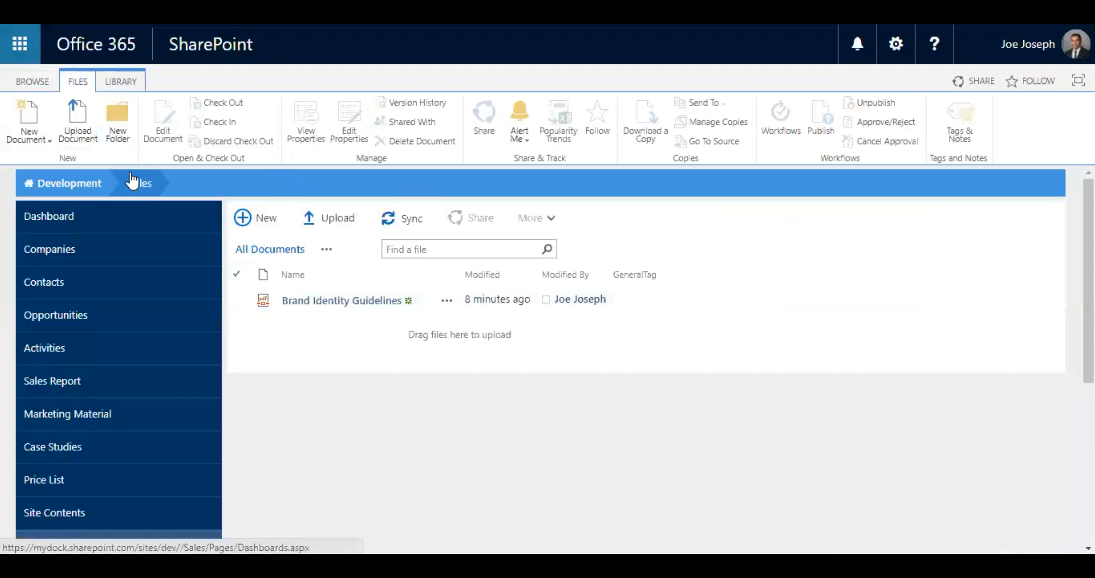
key(alt+Tab)
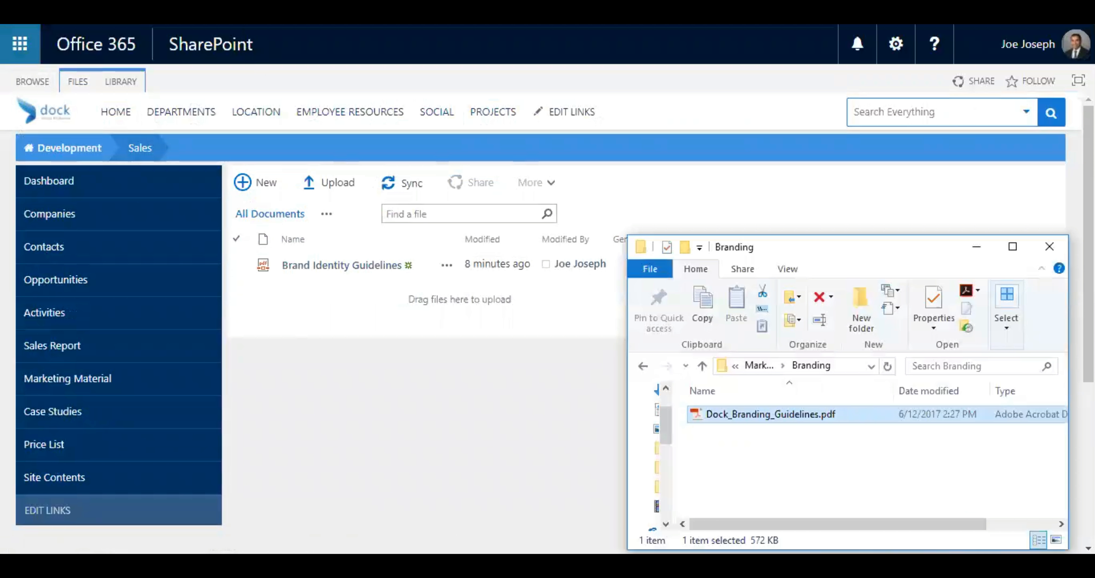
click(827, 495)
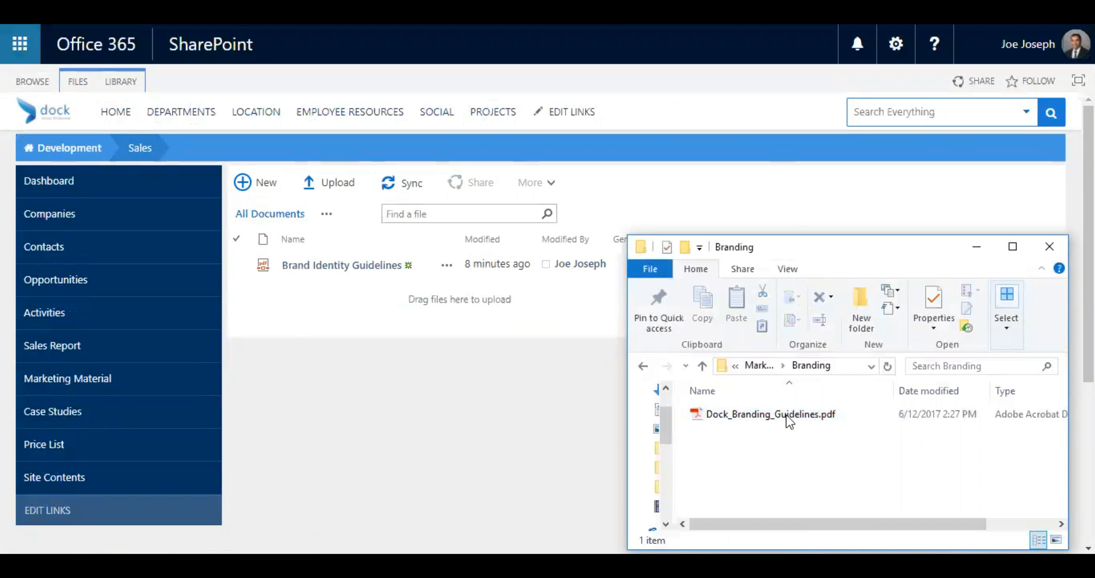
click(822, 420)
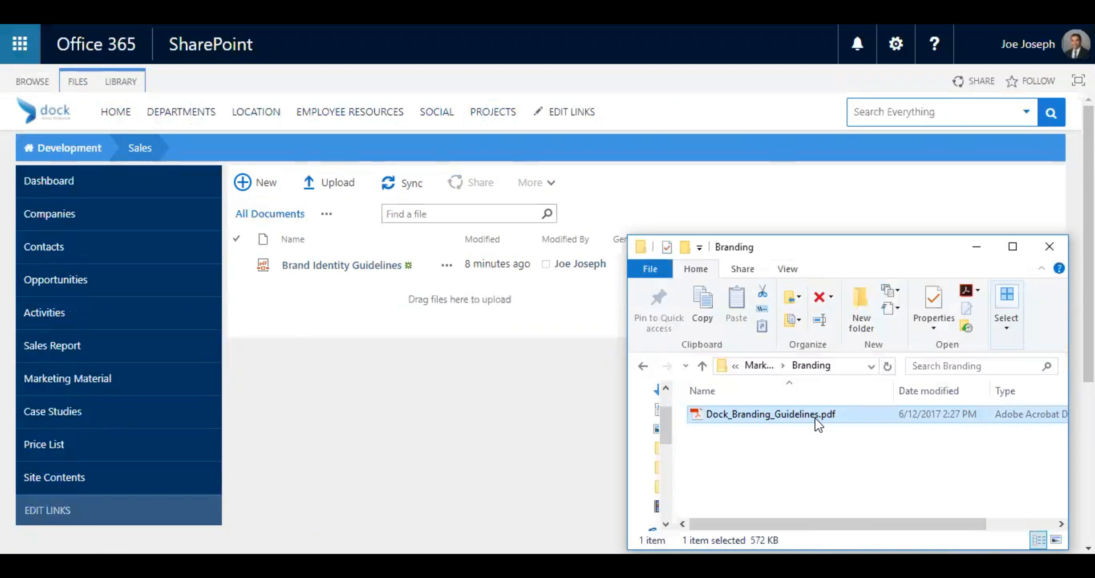
drag(813, 246, 872, 181)
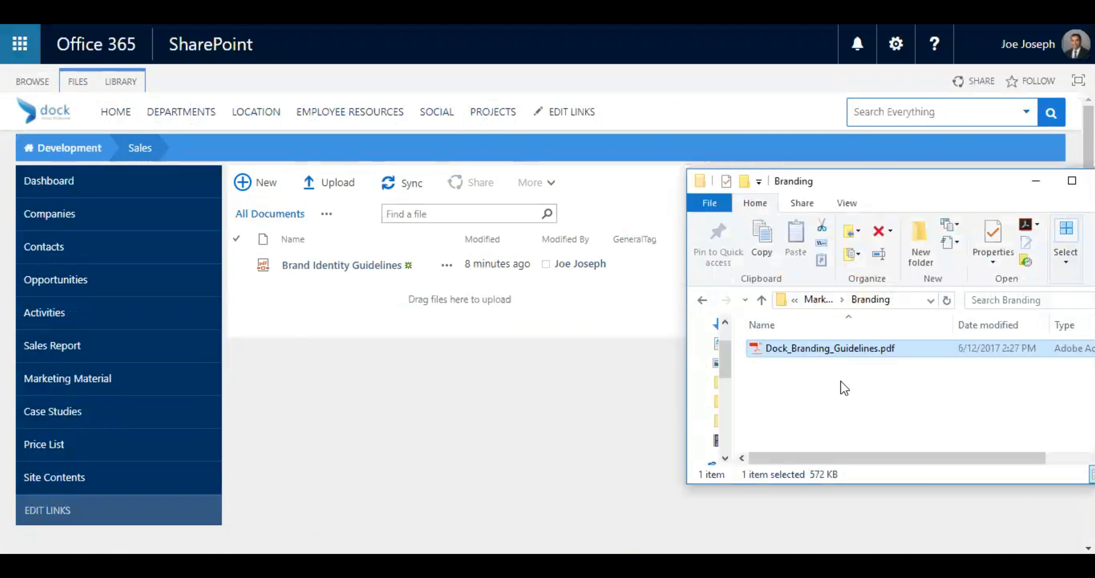
drag(847, 352, 539, 309)
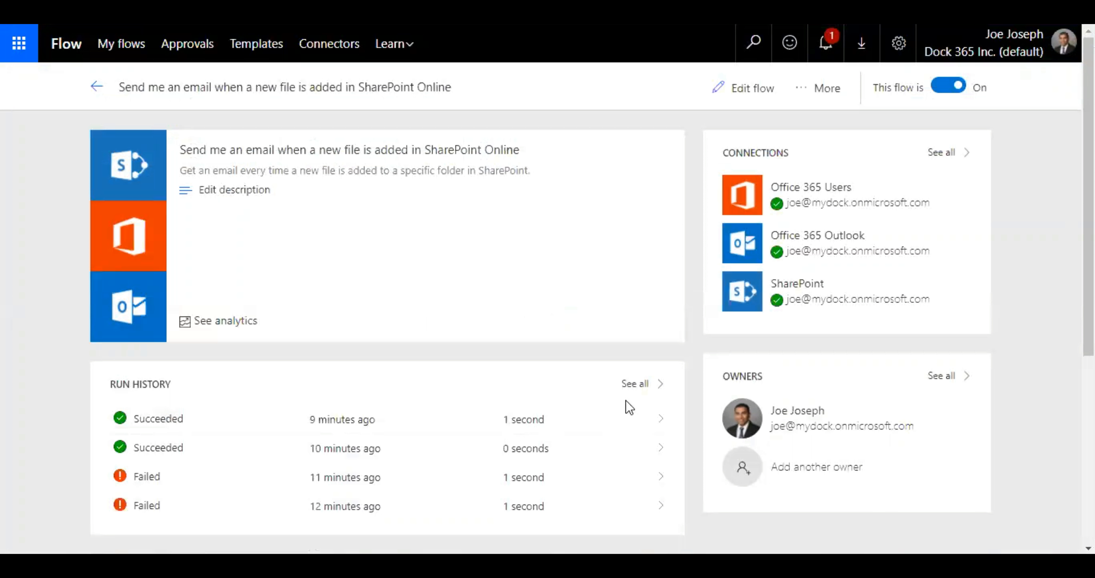
Step: Switch to Microsoft Flow, check the full list of the flow's runs, and return to the details page
click(635, 385)
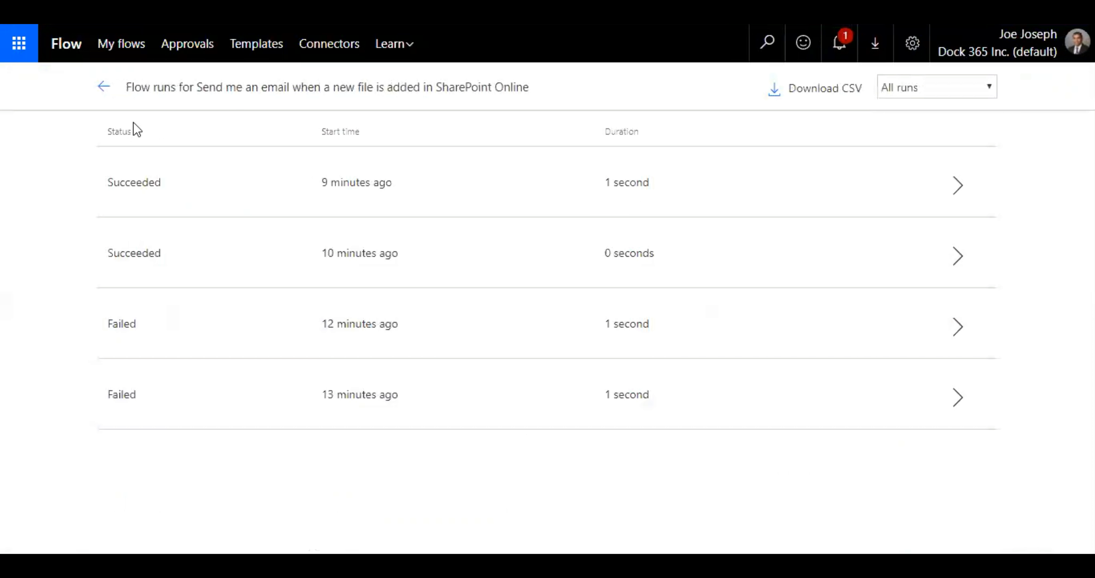
click(106, 88)
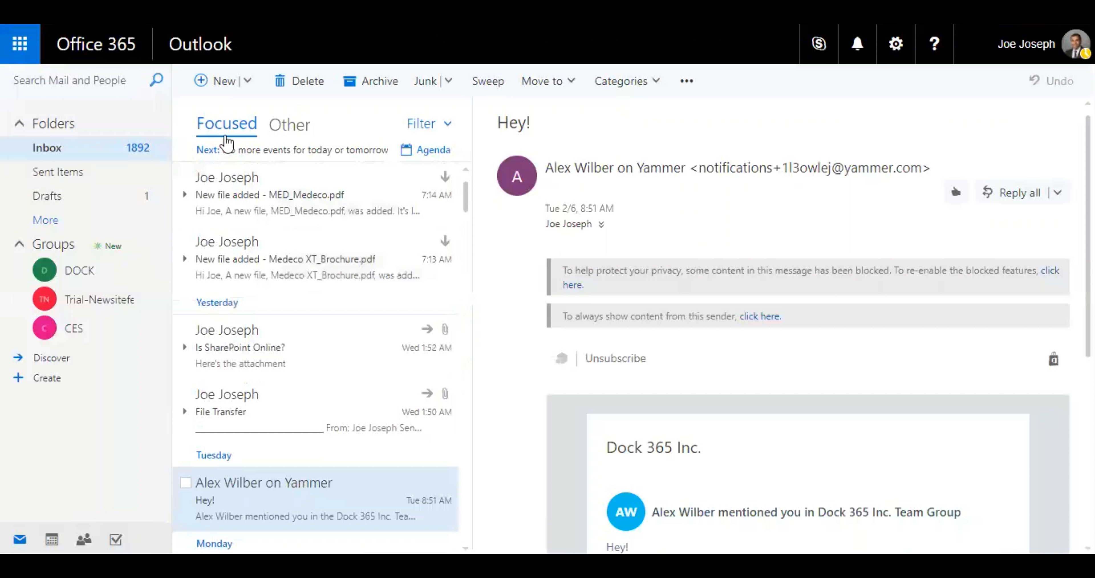
Step: Switch to Outlook, check the inbox for the Dock_Branding_Guidelines.pdf notification, read it in its own window, and close that window
click(281, 128)
click(234, 127)
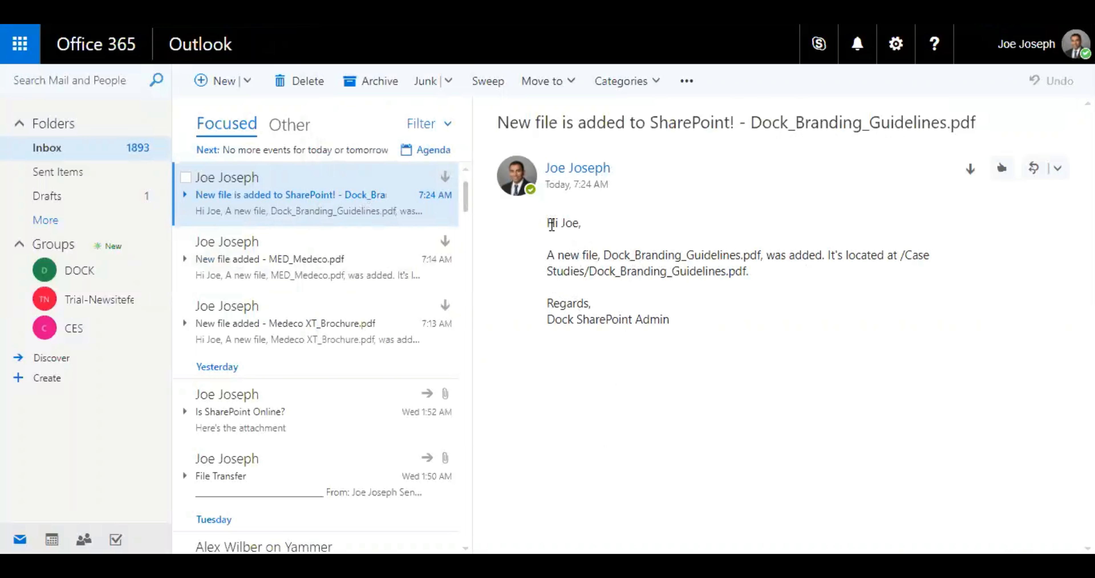
drag(551, 224, 605, 225)
click(603, 225)
double_click(331, 192)
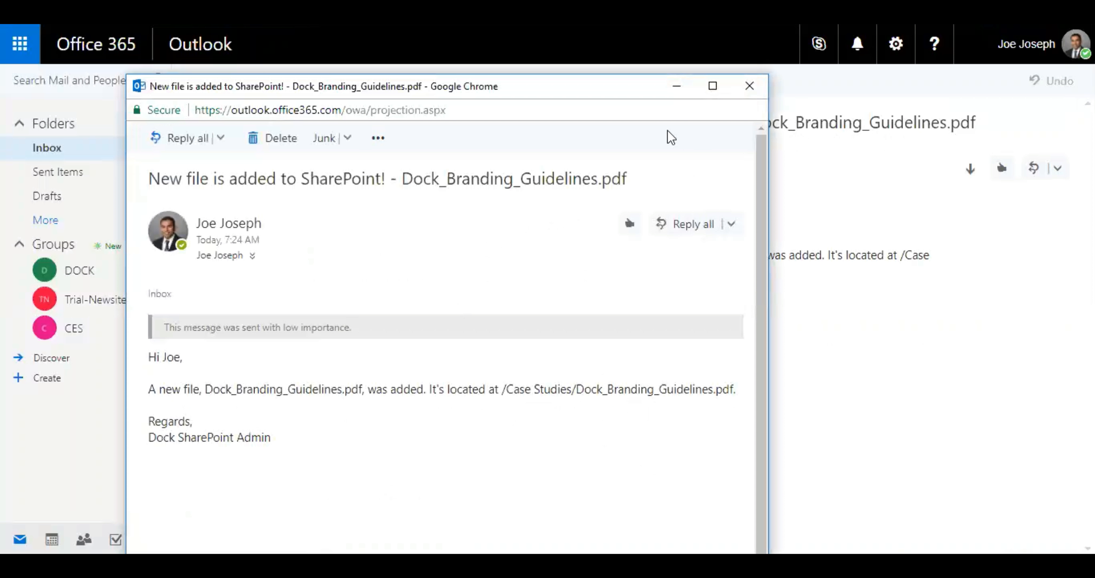
click(750, 87)
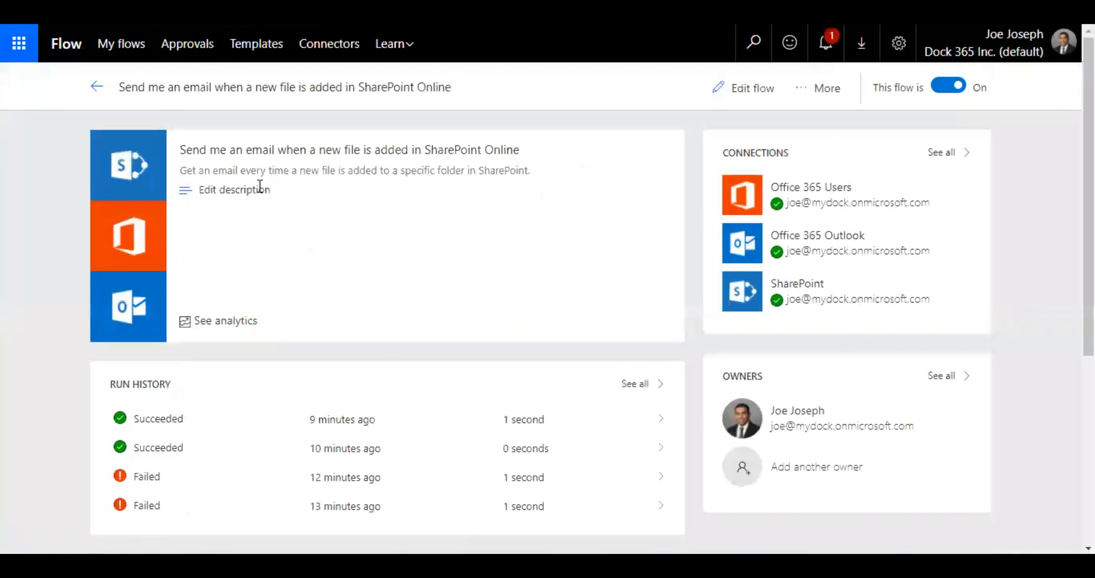
Step: Switch back to Microsoft Flow, refresh the flow's details page, and examine the updated run history
click(240, 31)
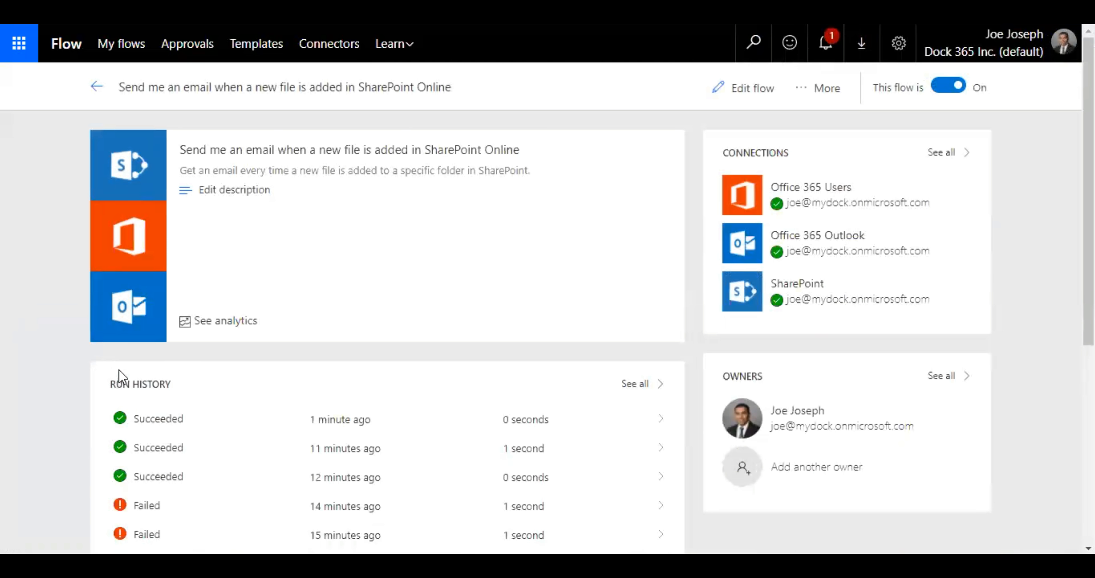
scroll(204, 425, down, 2)
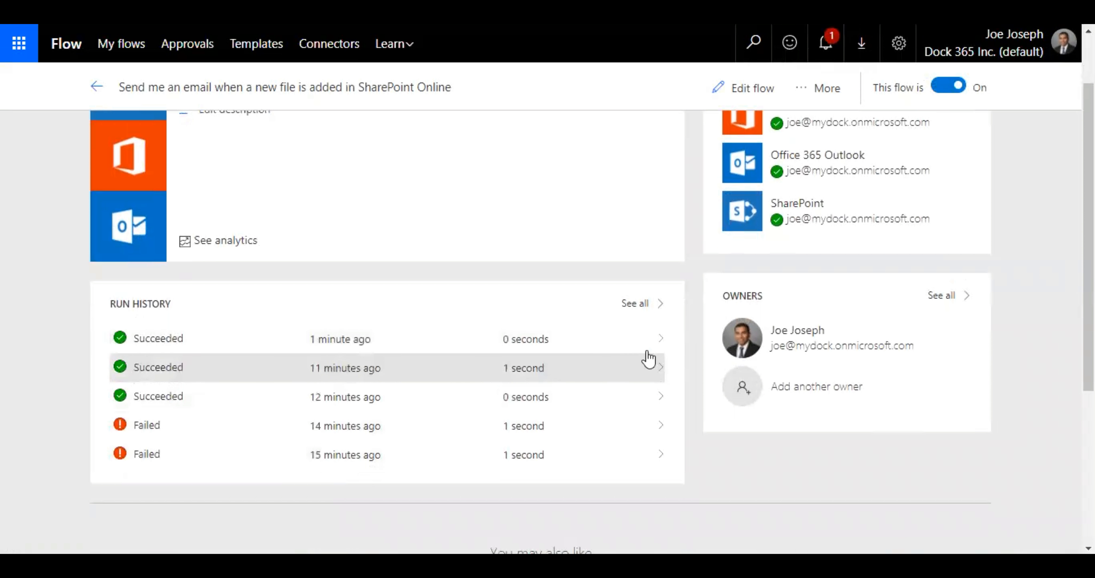
scroll(655, 349, up, 2)
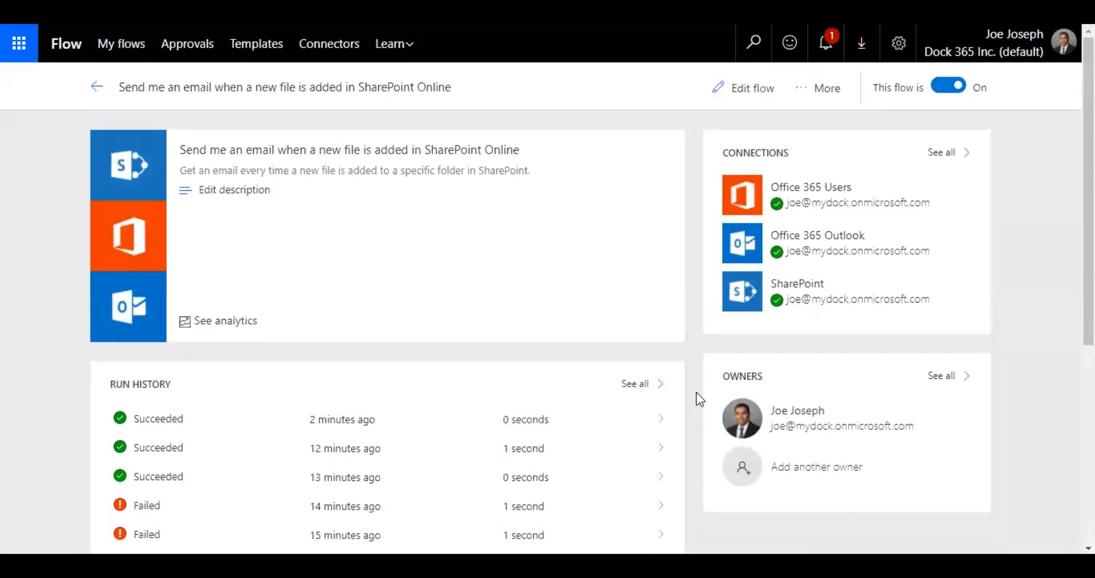